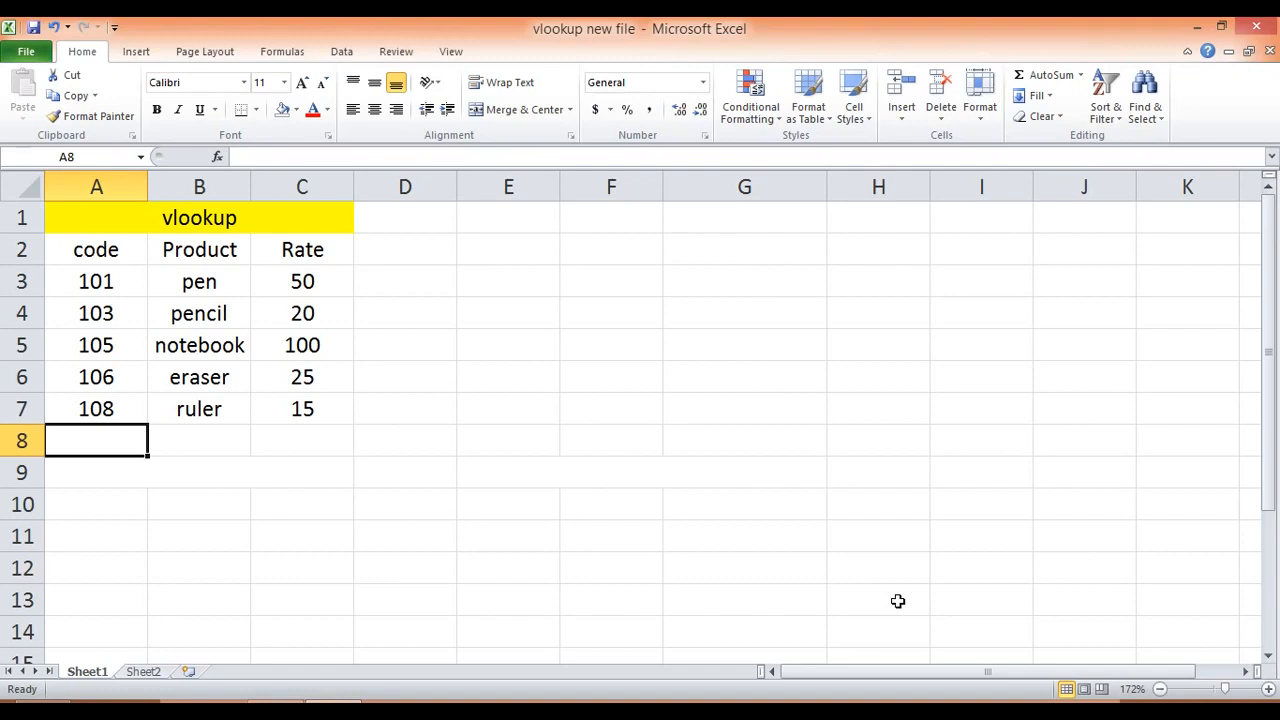
Step: Enter the label "vlookup" in cell E2
click(536, 272)
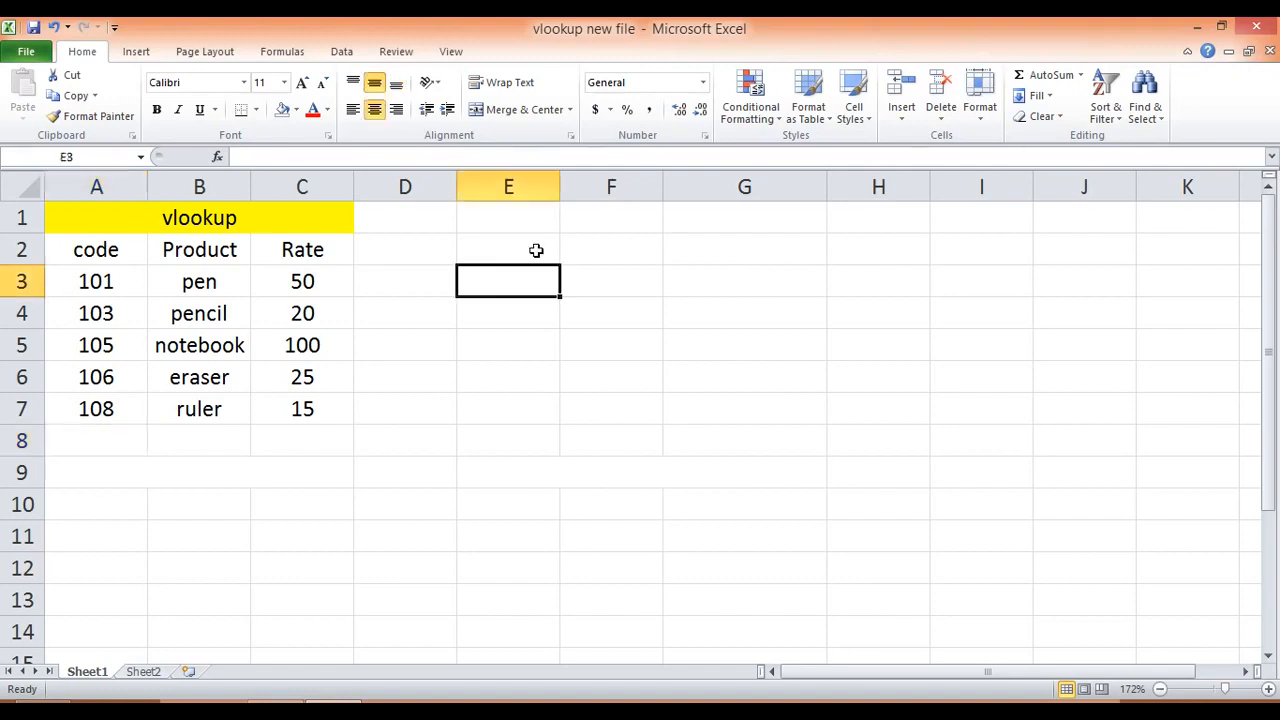
click(345, 429)
key(Right)
key(Up)
key(Up)
key(Up)
key(Up)
key(Up)
key(Up)
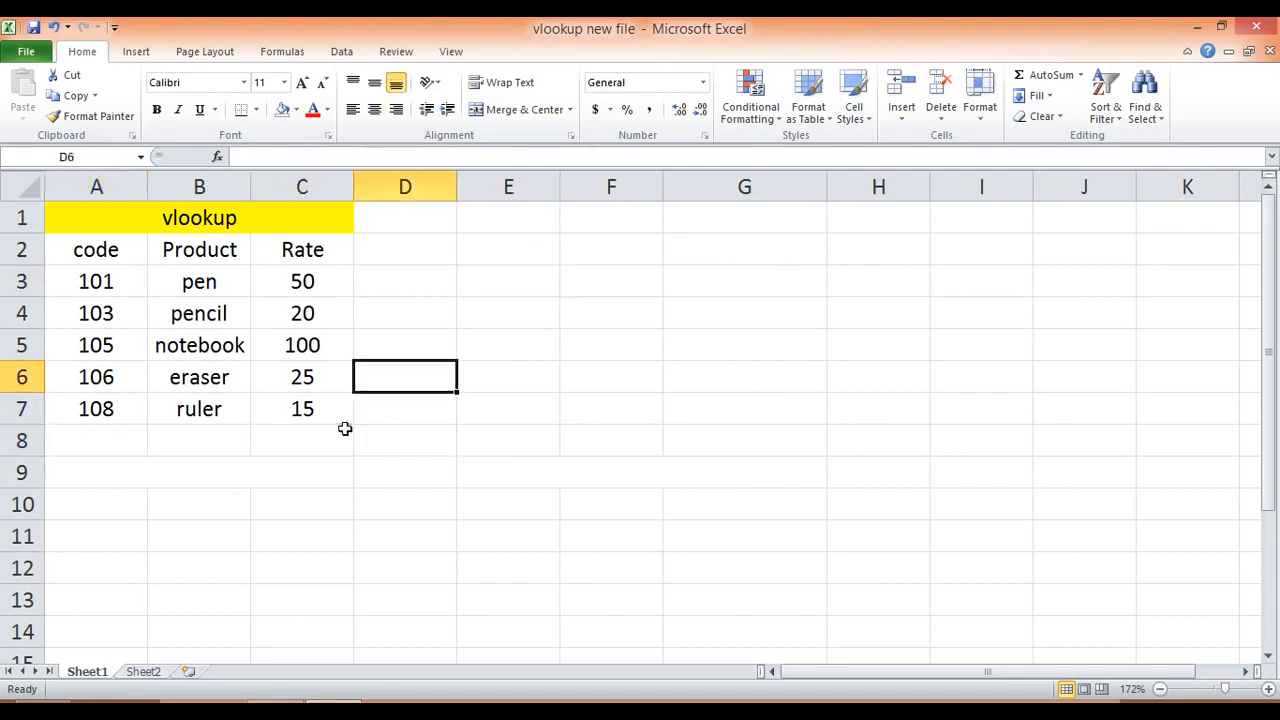
key(Right)
text(vlok)
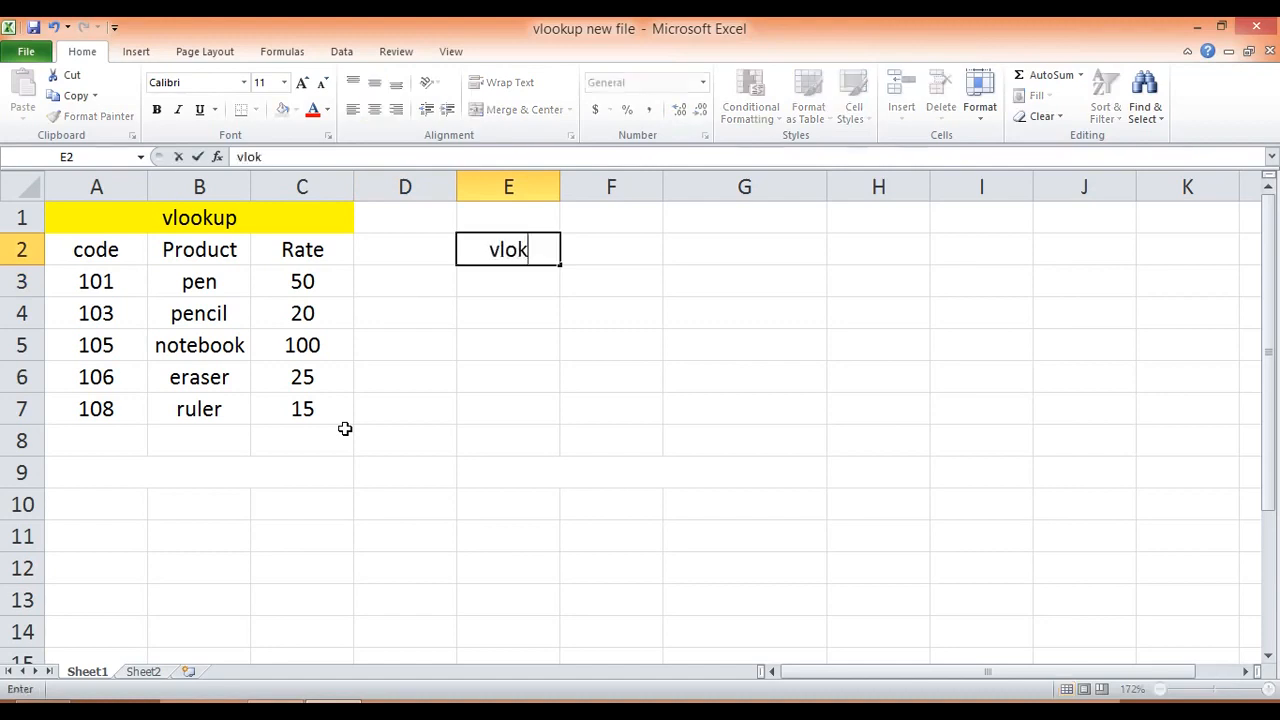
key(BackSpace)
text(okup)
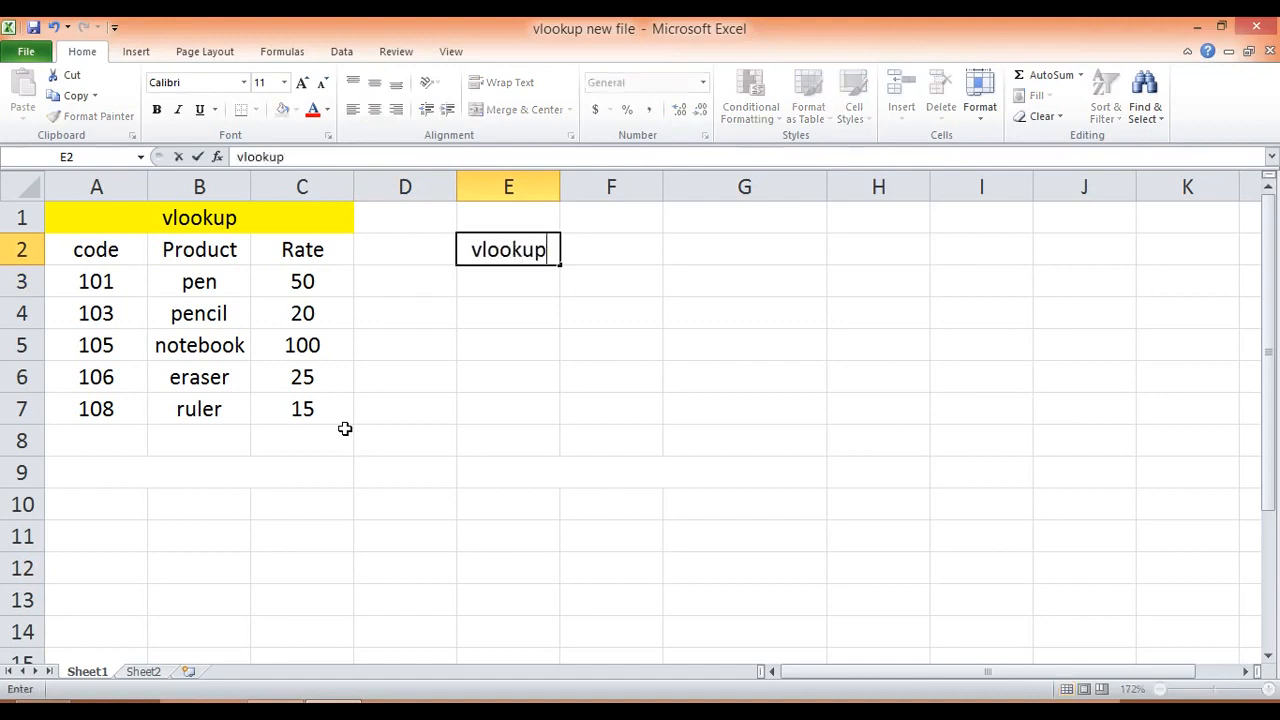
key(Return)
Step: Fill the "vlookup" label cell E2 with the standard yellow color
key(Up)
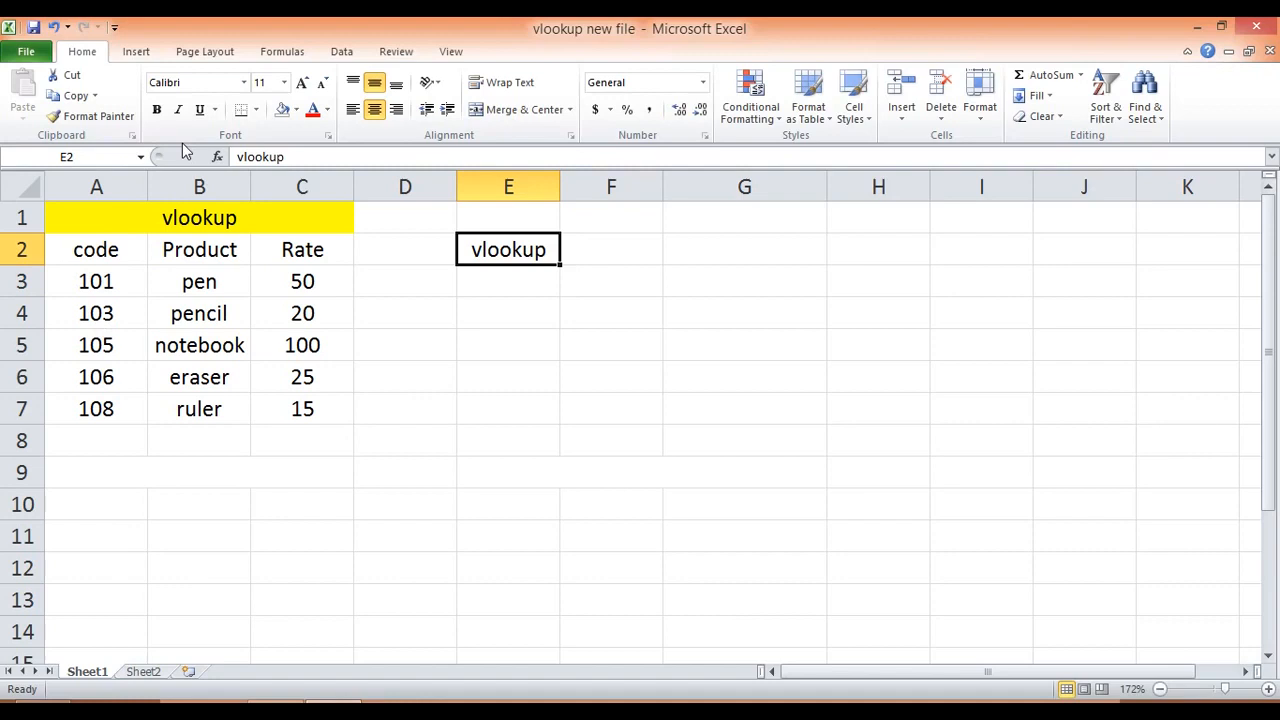
click(295, 110)
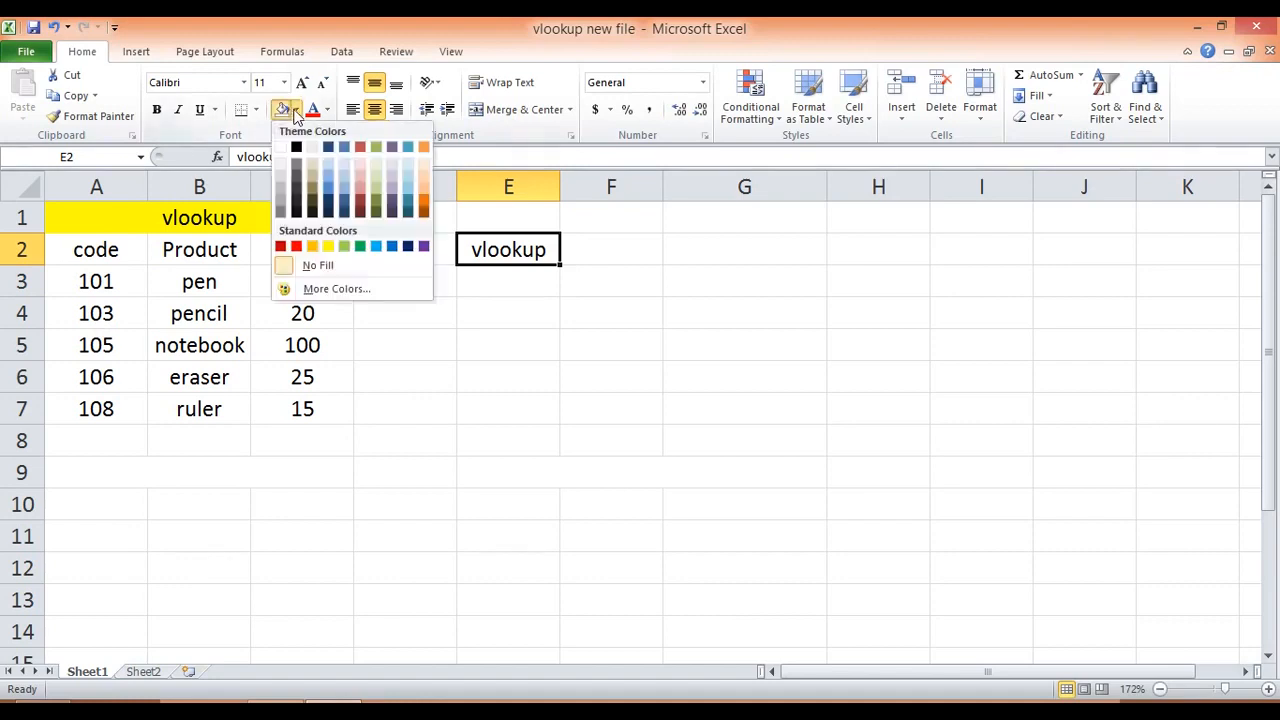
click(327, 247)
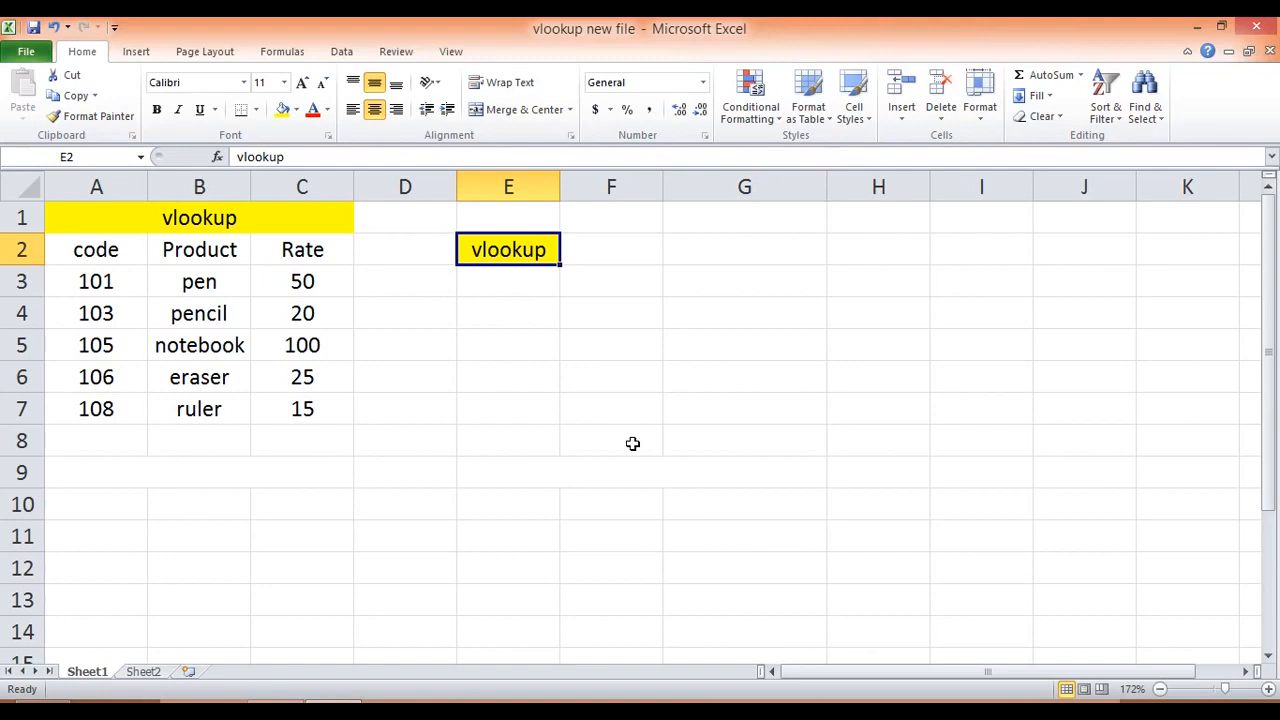
Step: Enter "vertical lookup" in cell E3, directly below the yellow "vlookup" label
key(Return)
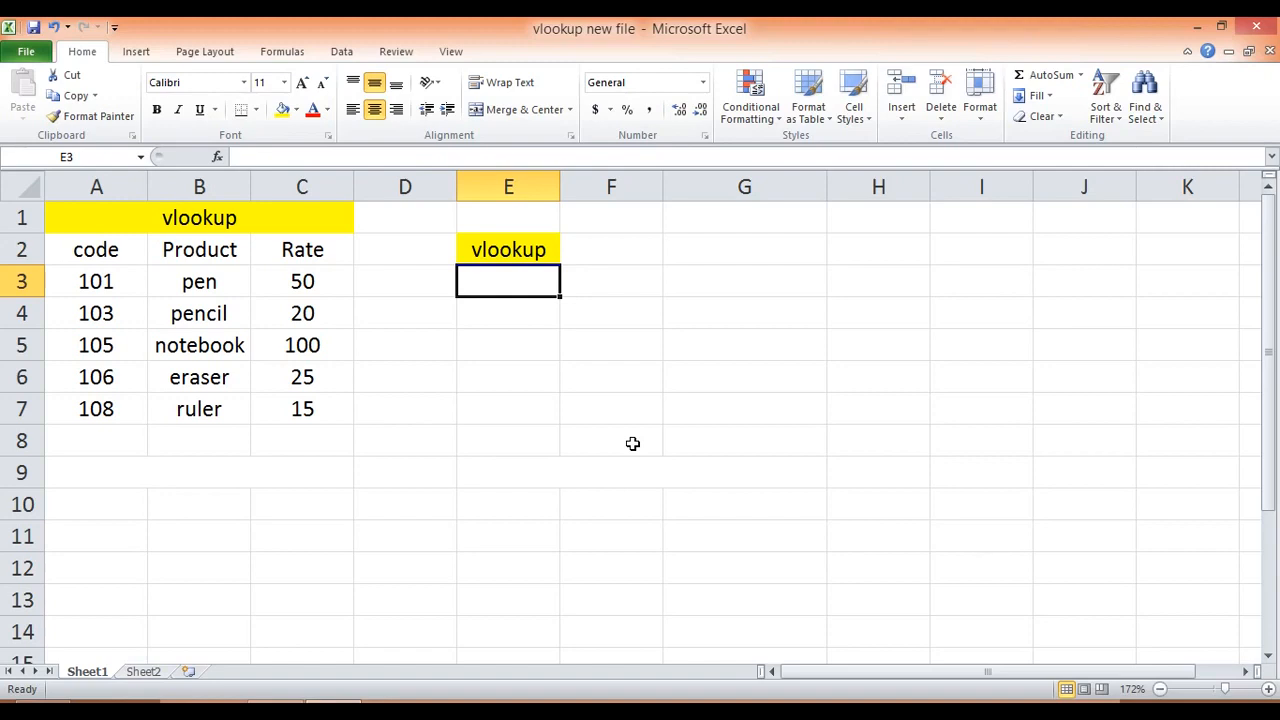
text(vertica)
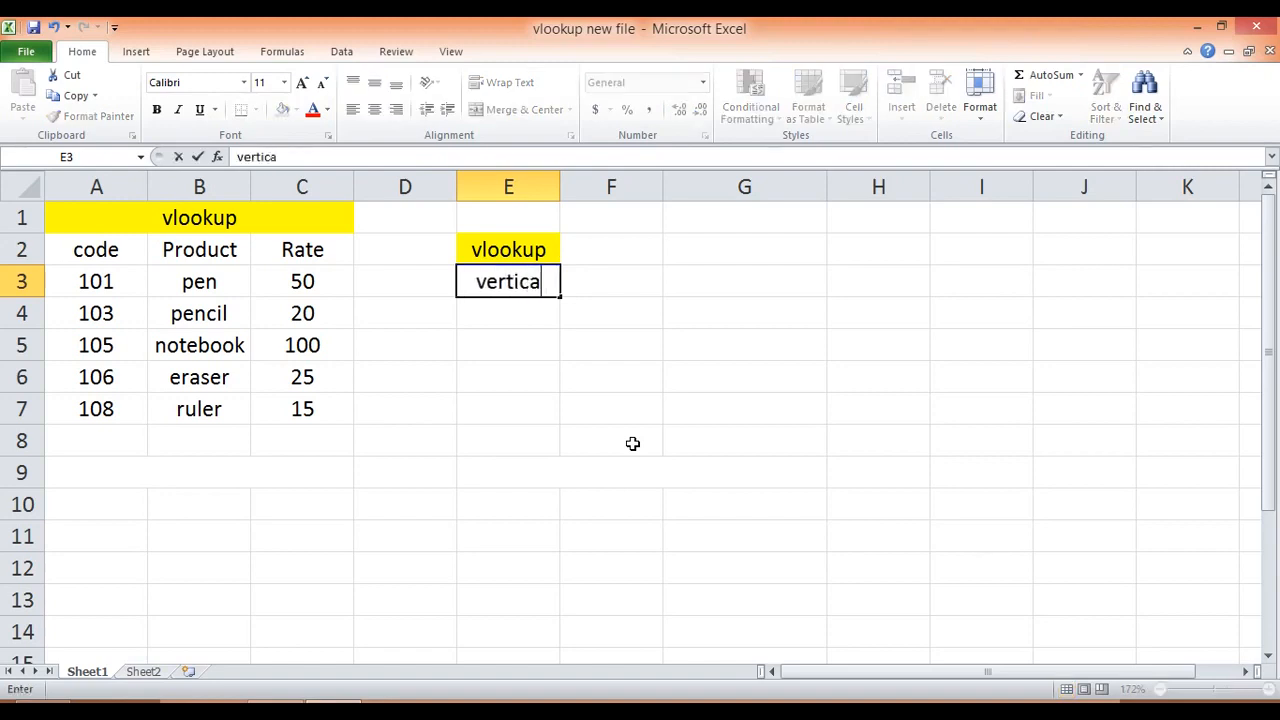
text(l lokk)
key(BackSpace)
key(BackSpace)
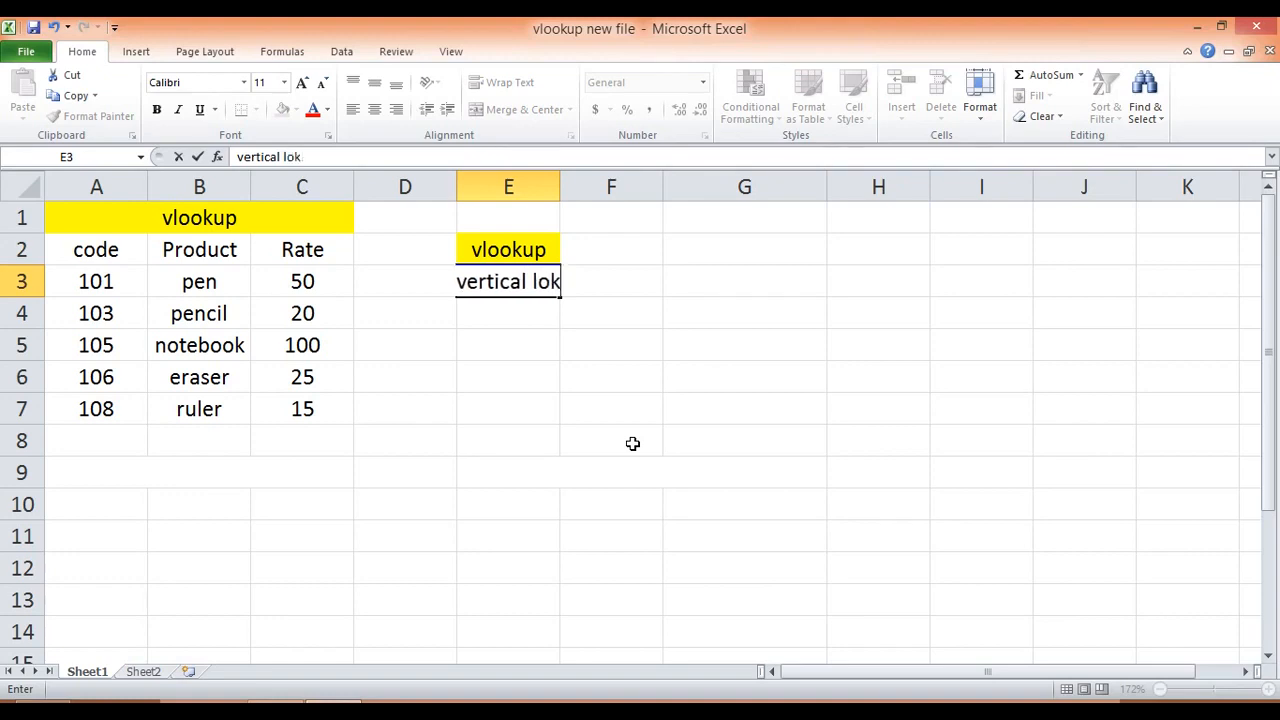
text(okup)
key(Return)
key(Up)
key(Left)
key(Right)
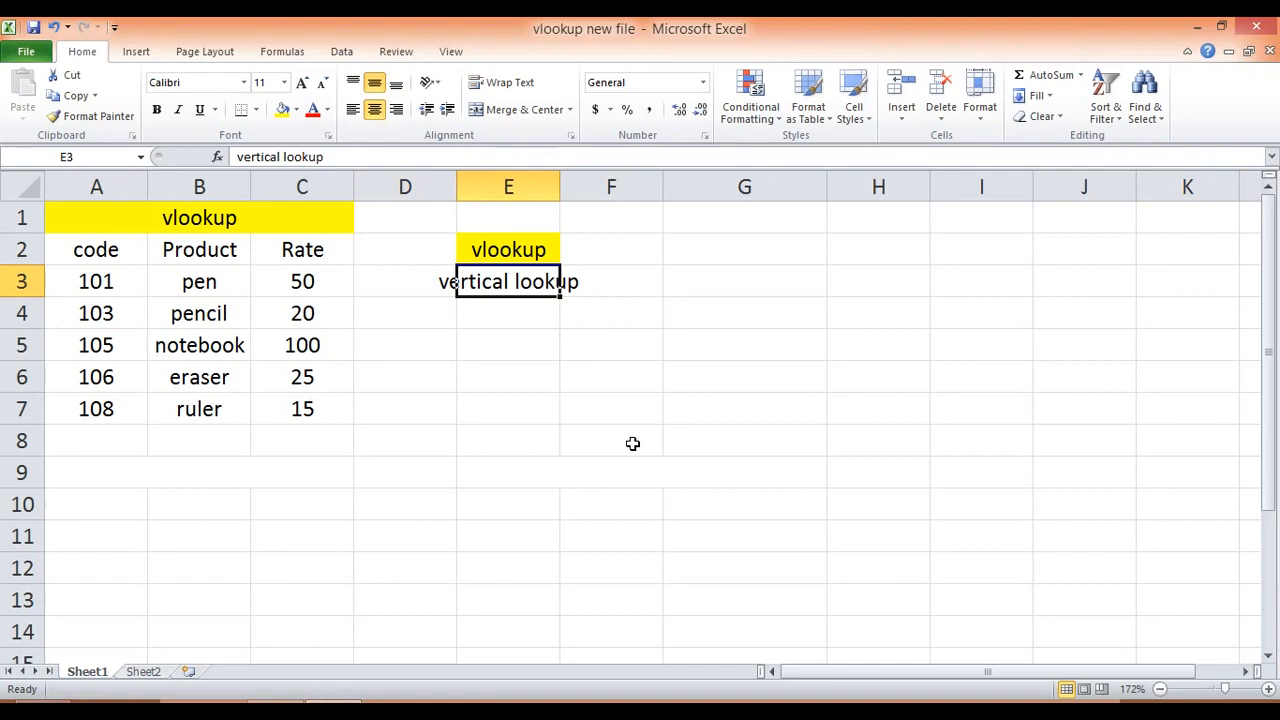
key(Down)
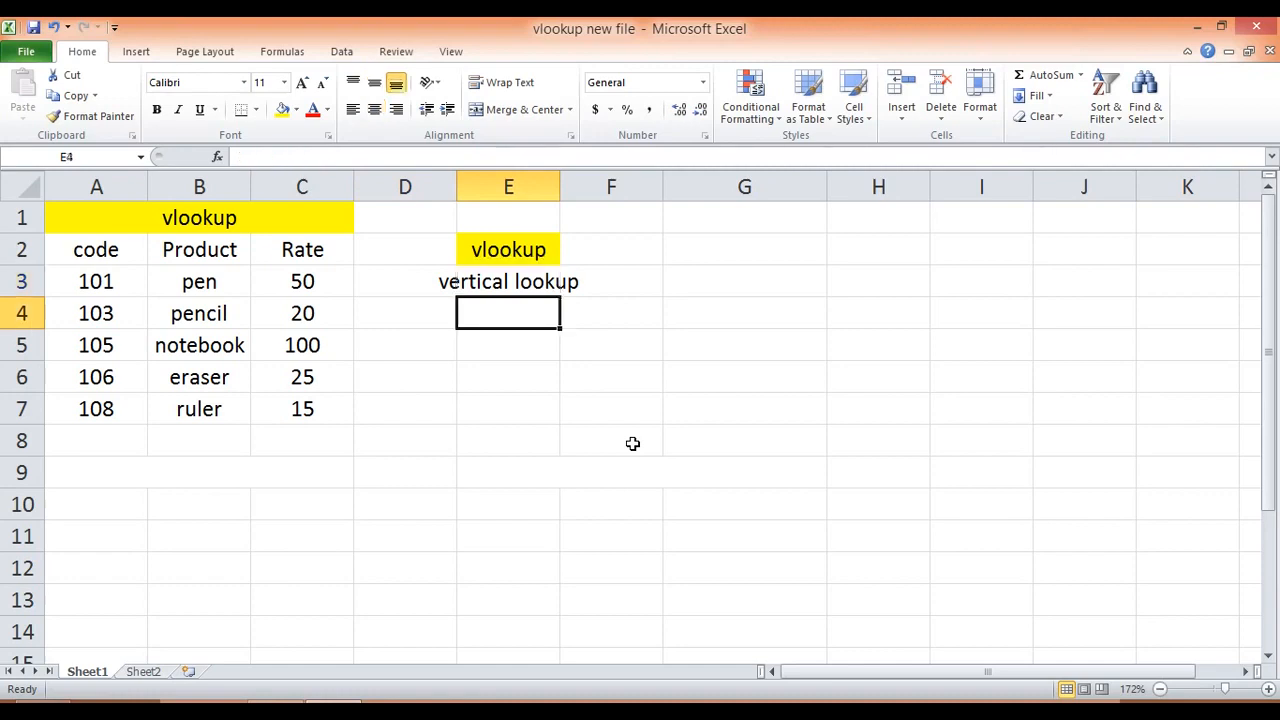
Step: Examine the vertical layout of the table by selecting the code, Product and Rate columns one after another
click(112, 184)
click(190, 186)
click(289, 186)
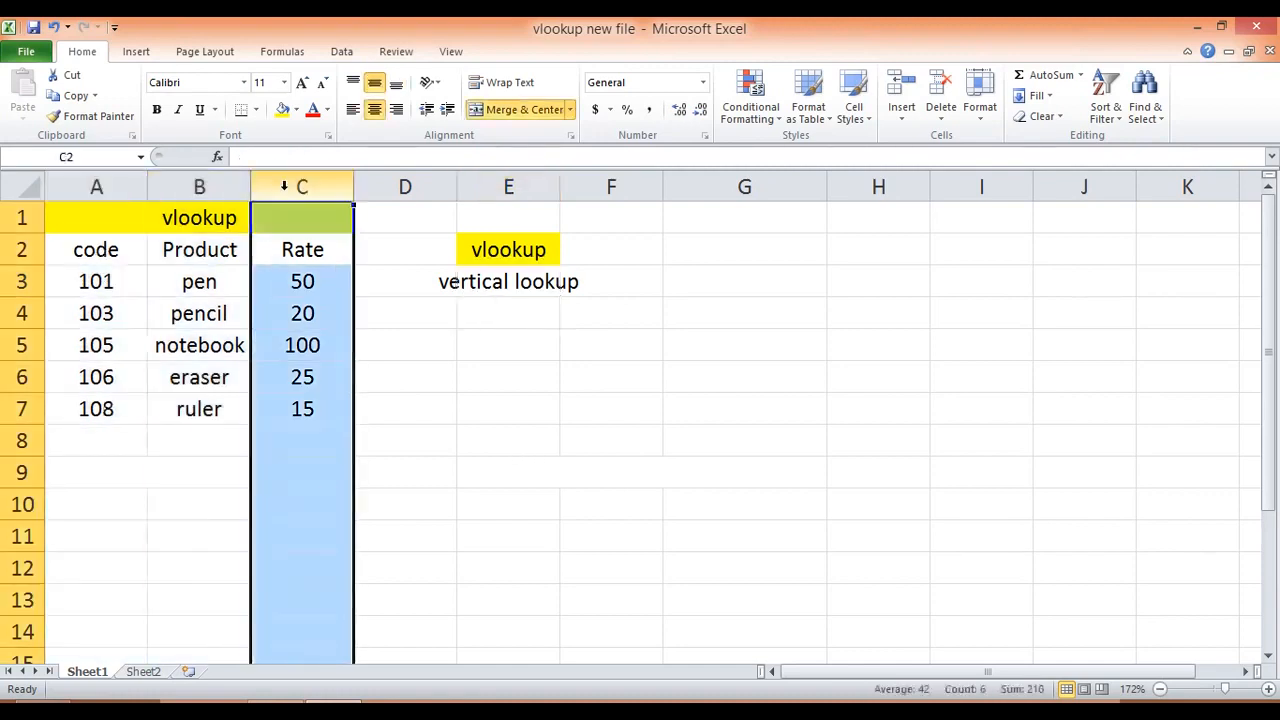
click(86, 178)
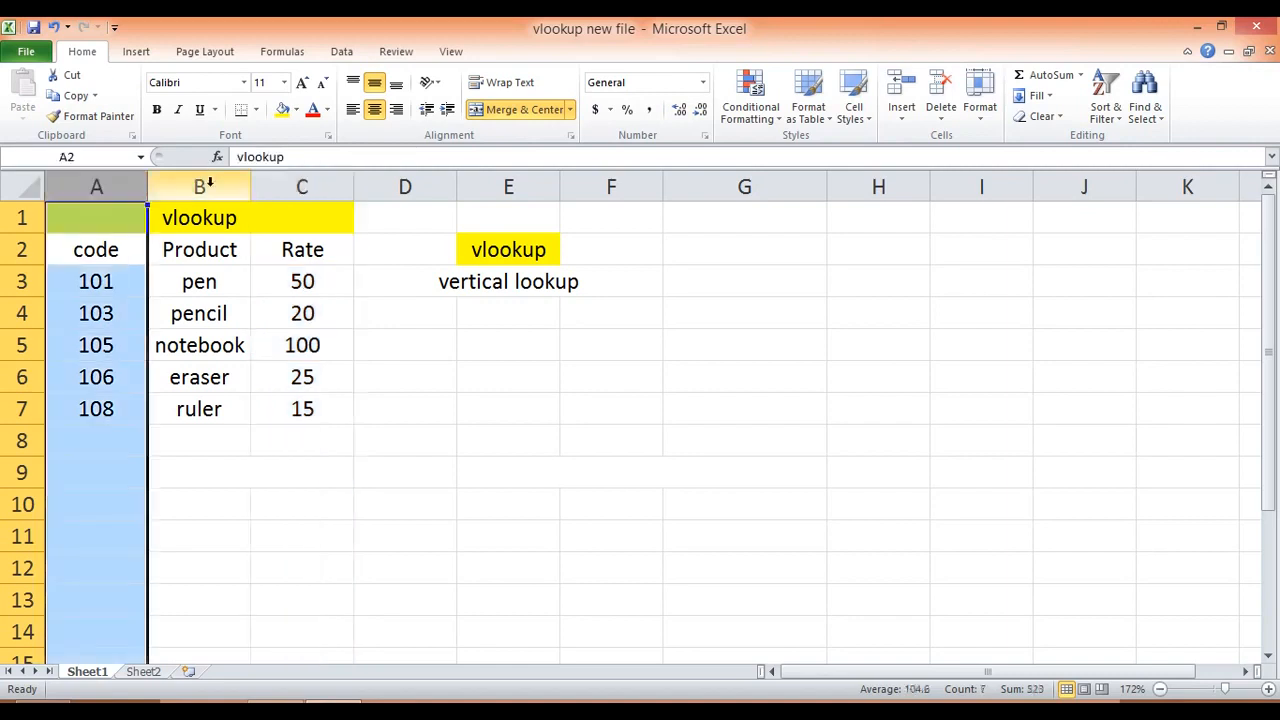
click(209, 186)
click(292, 187)
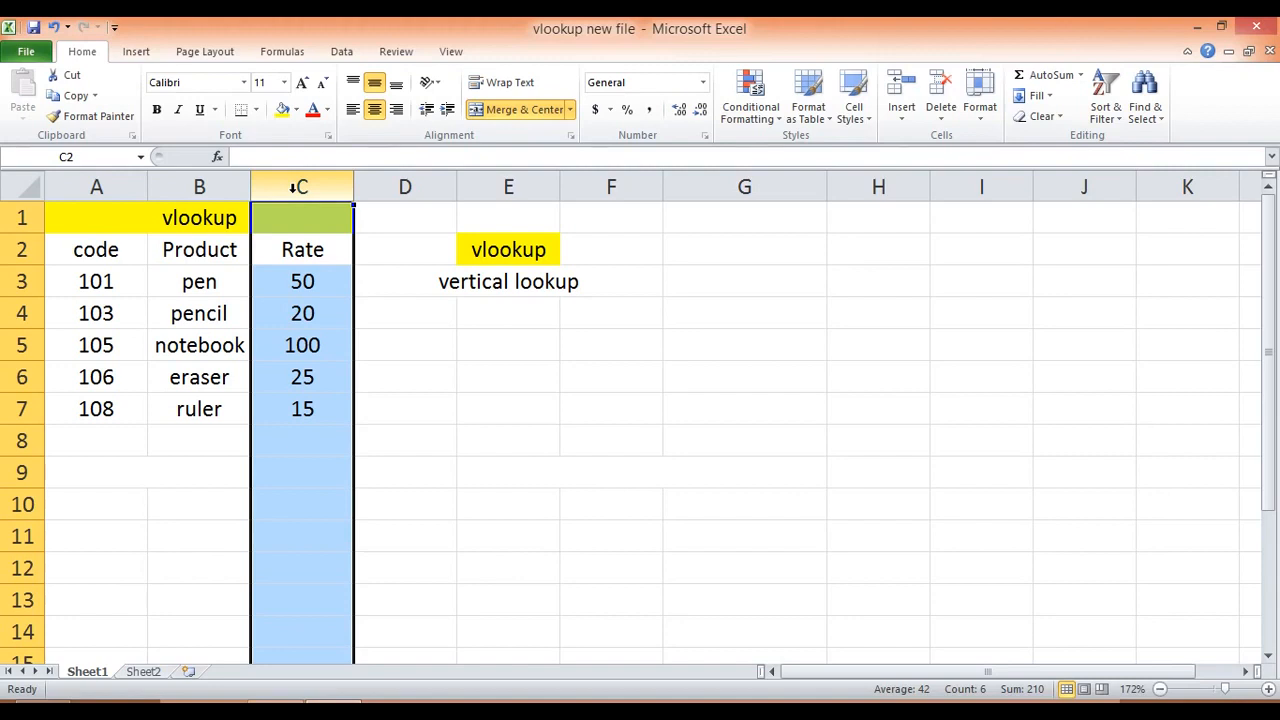
click(508, 310)
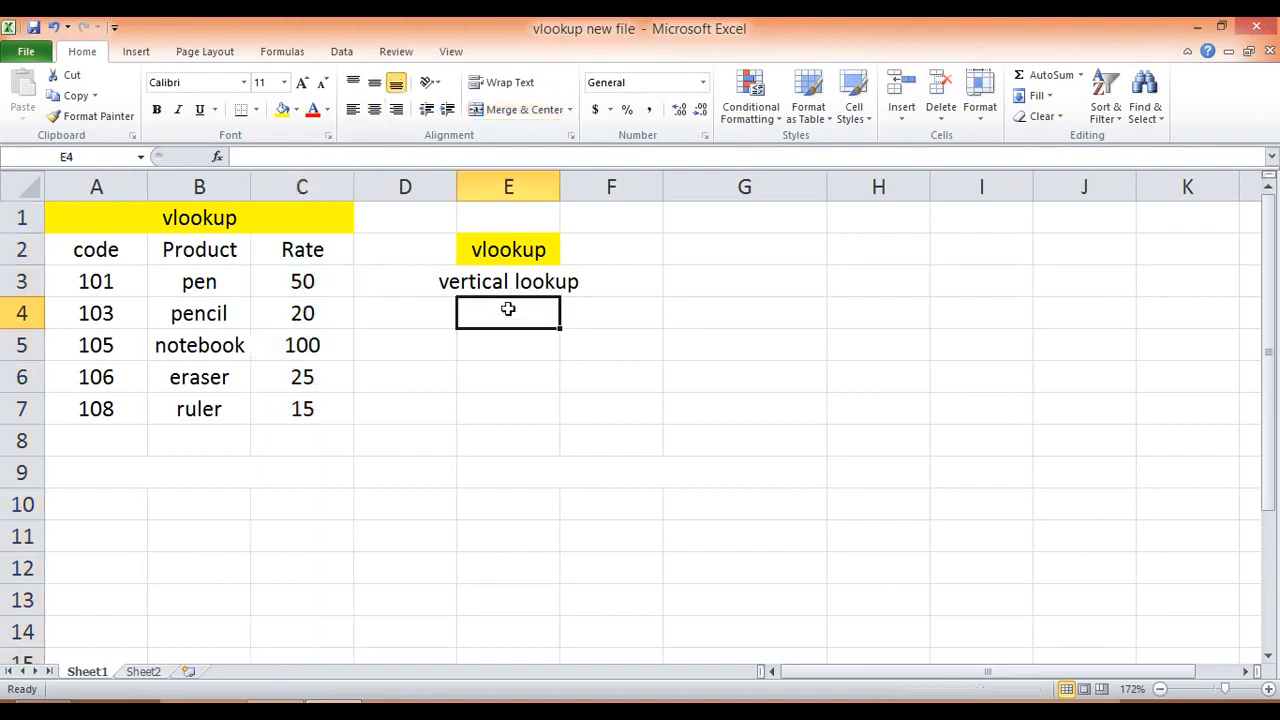
click(140, 190)
click(197, 190)
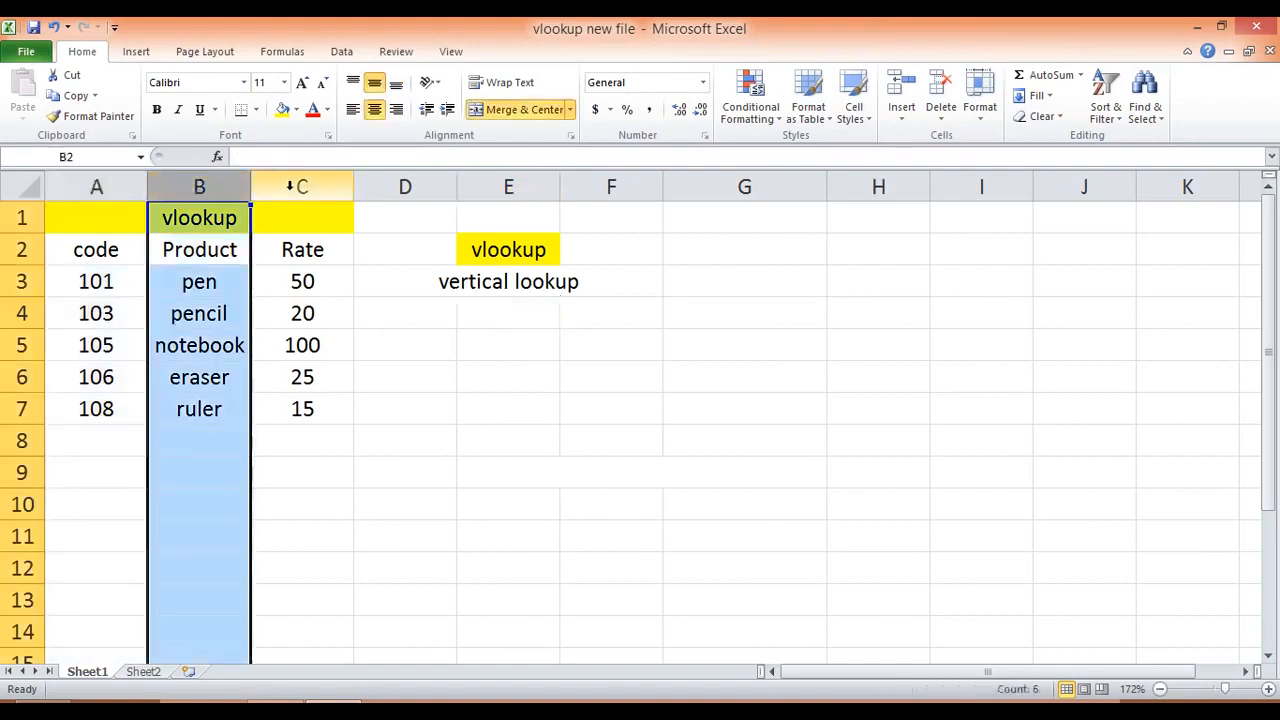
click(284, 187)
click(451, 320)
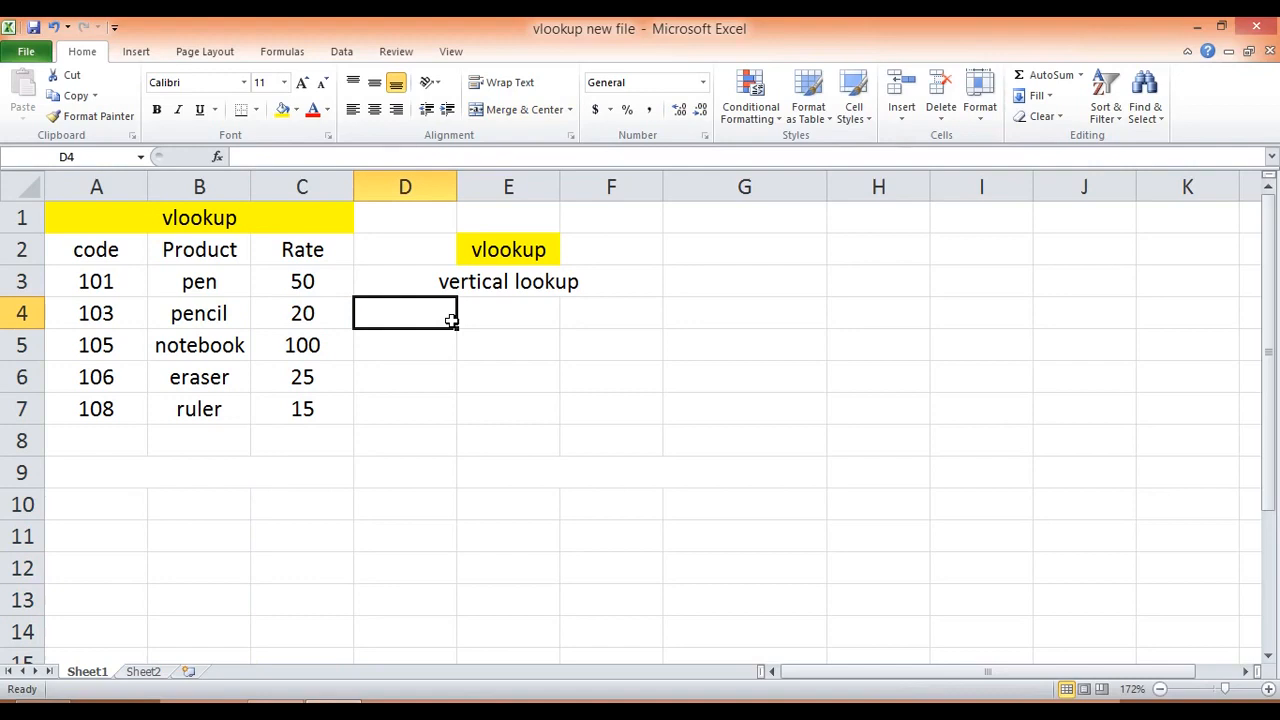
Step: Examine row 4 of the table and its code, product and rate cells one by one
click(30, 322)
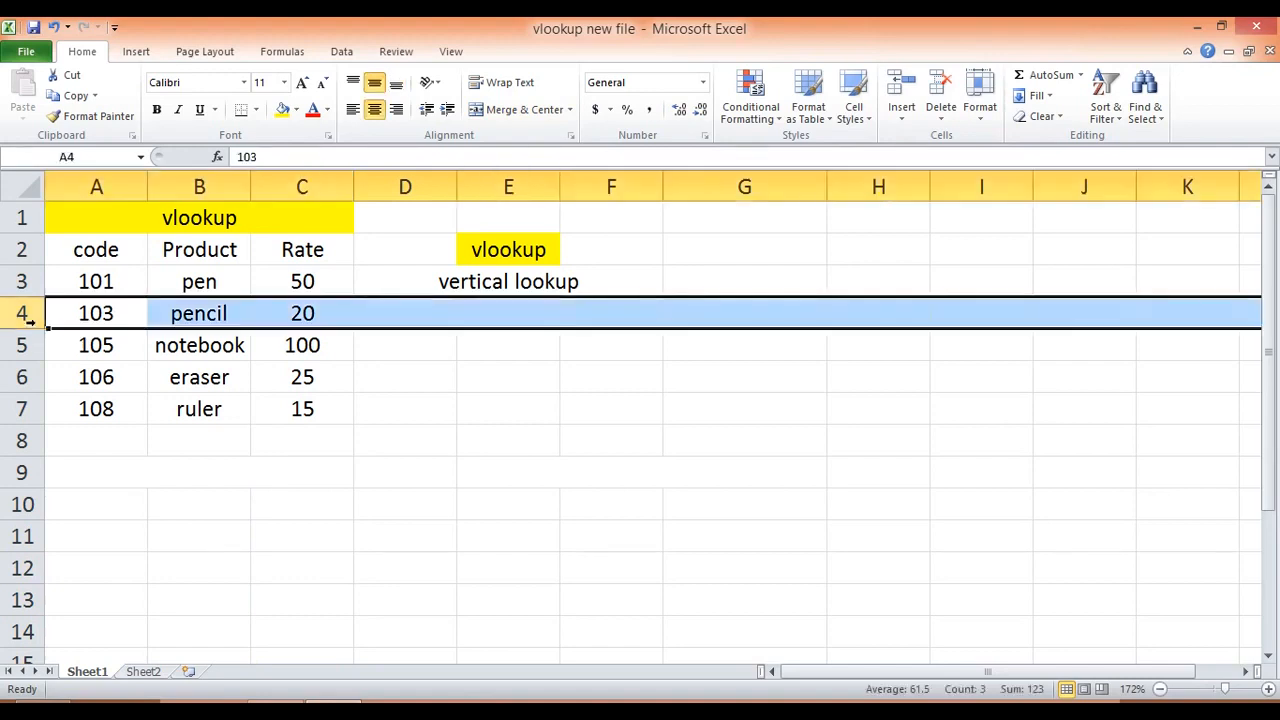
click(95, 318)
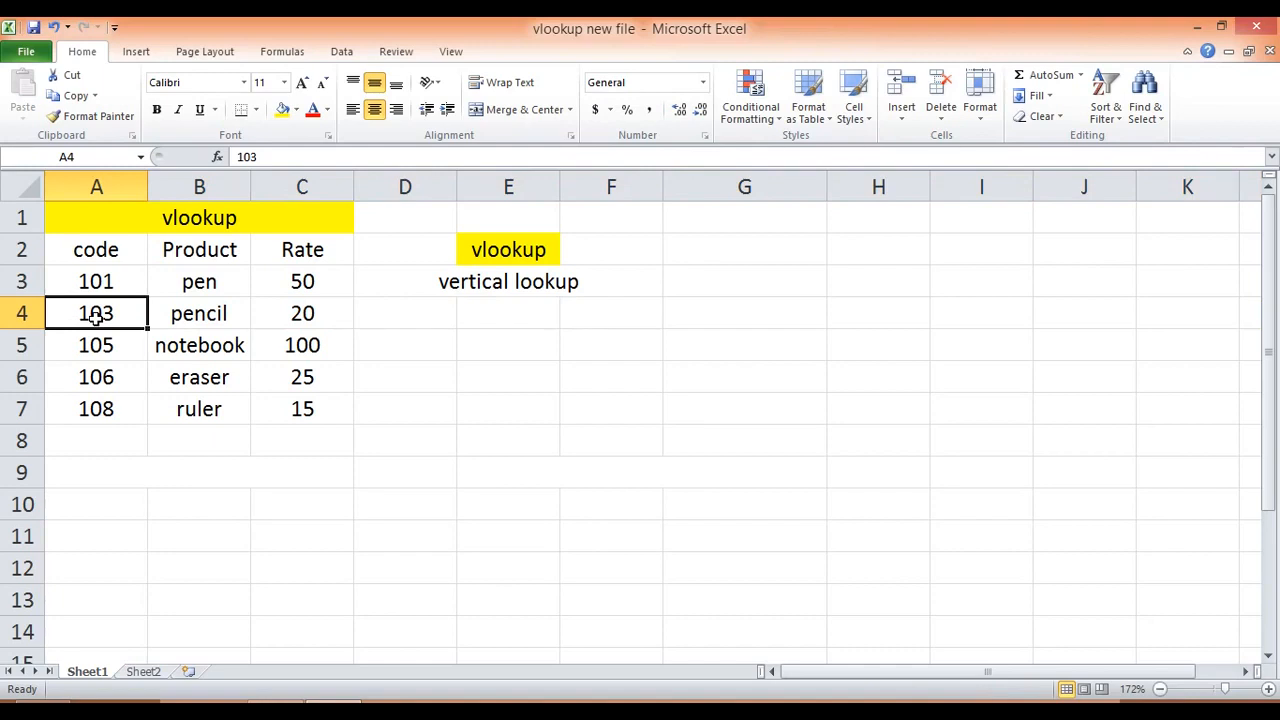
click(24, 320)
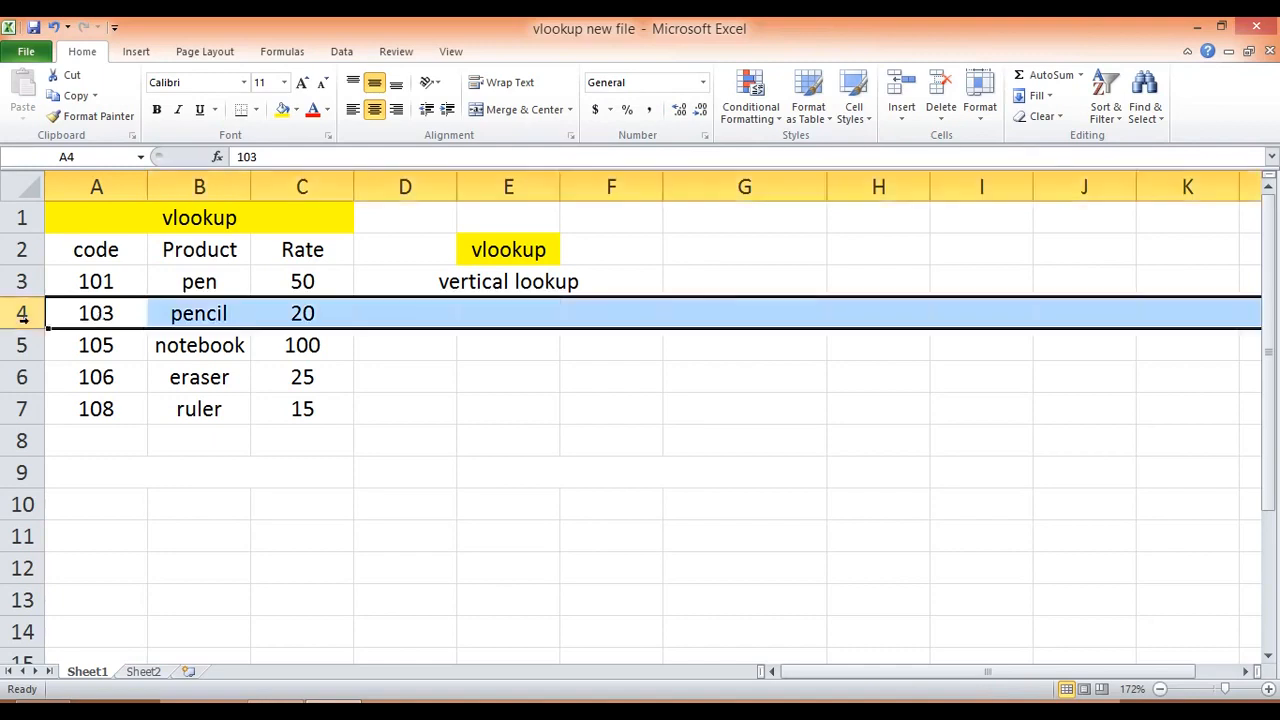
click(90, 314)
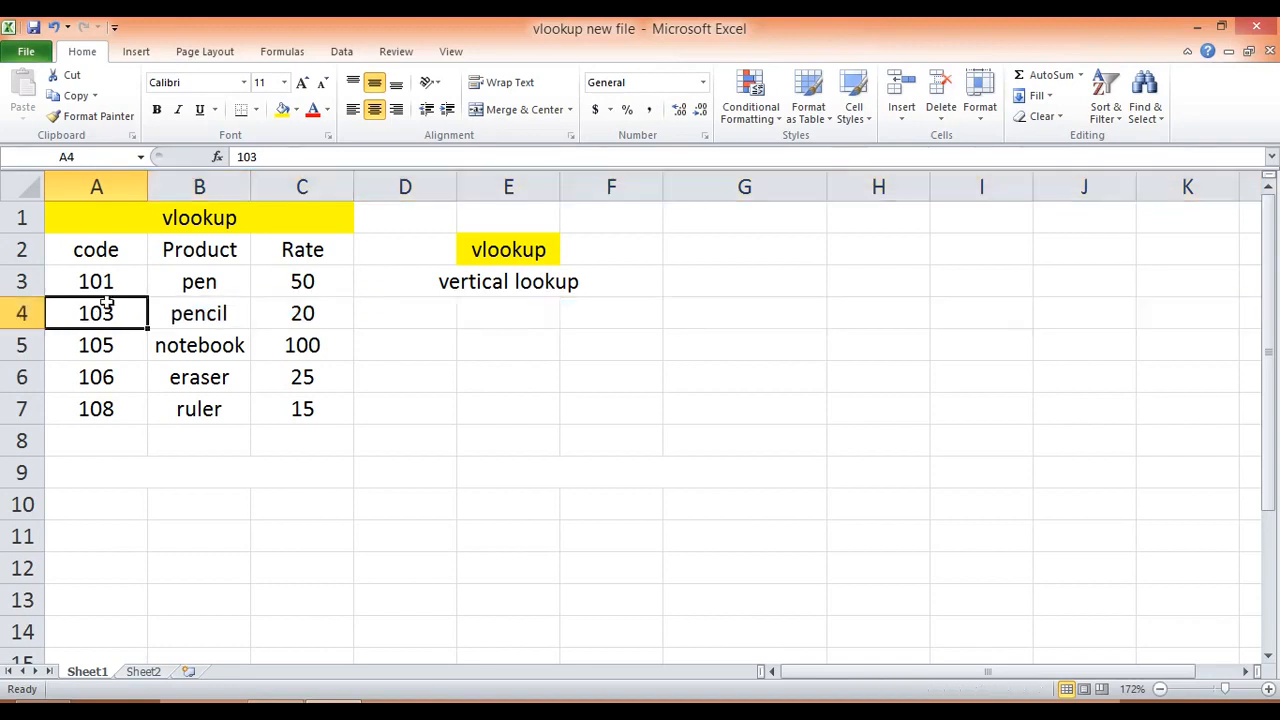
click(178, 312)
click(280, 310)
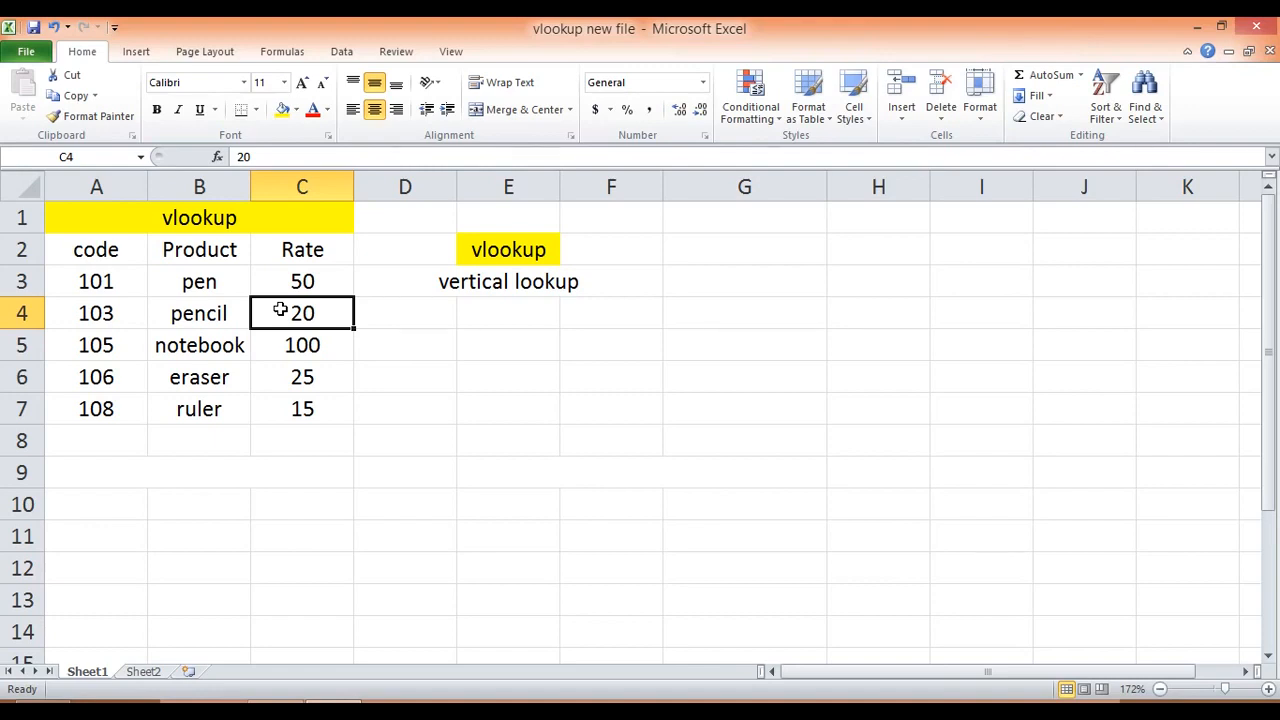
Step: Copy the code, Product and Rate headers from A2:C2 into A10:C10
key(Up)
key(Up)
key(Left)
key(Left)
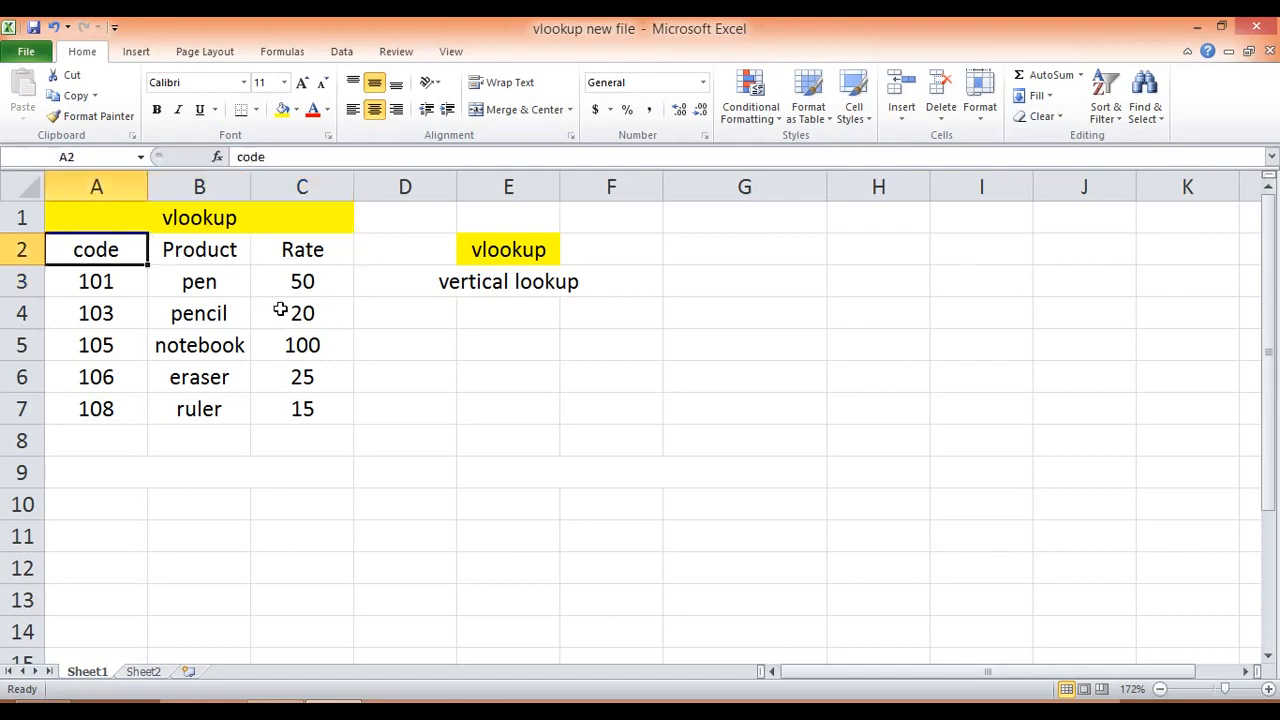
key(shift+Right)
key(shift+Right)
key(ctrl+c)
key(Down)
key(Down)
key(Down)
key(Down)
key(Down)
key(Down)
key(Down)
key(Down)
key(ctrl+v)
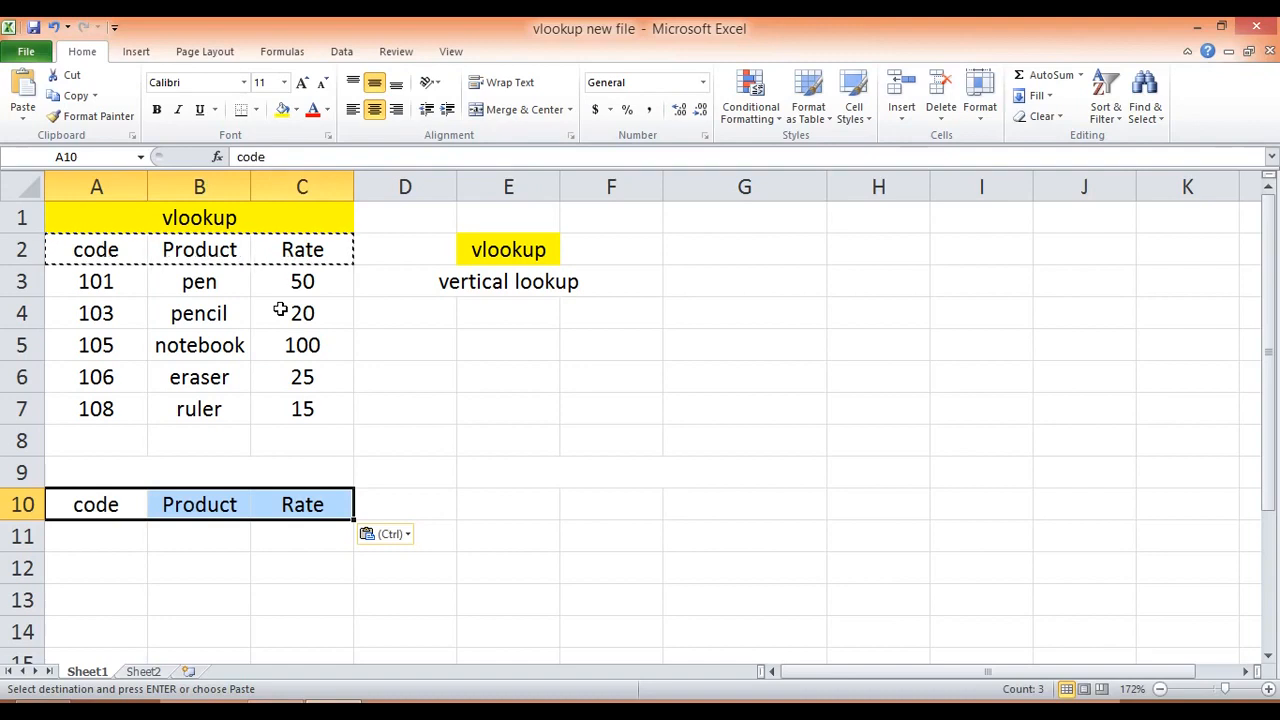
key(Escape)
Step: Start a VLOOKUP formula in cell B11 under Product, with A11 as the lookup value
key(Down)
key(Right)
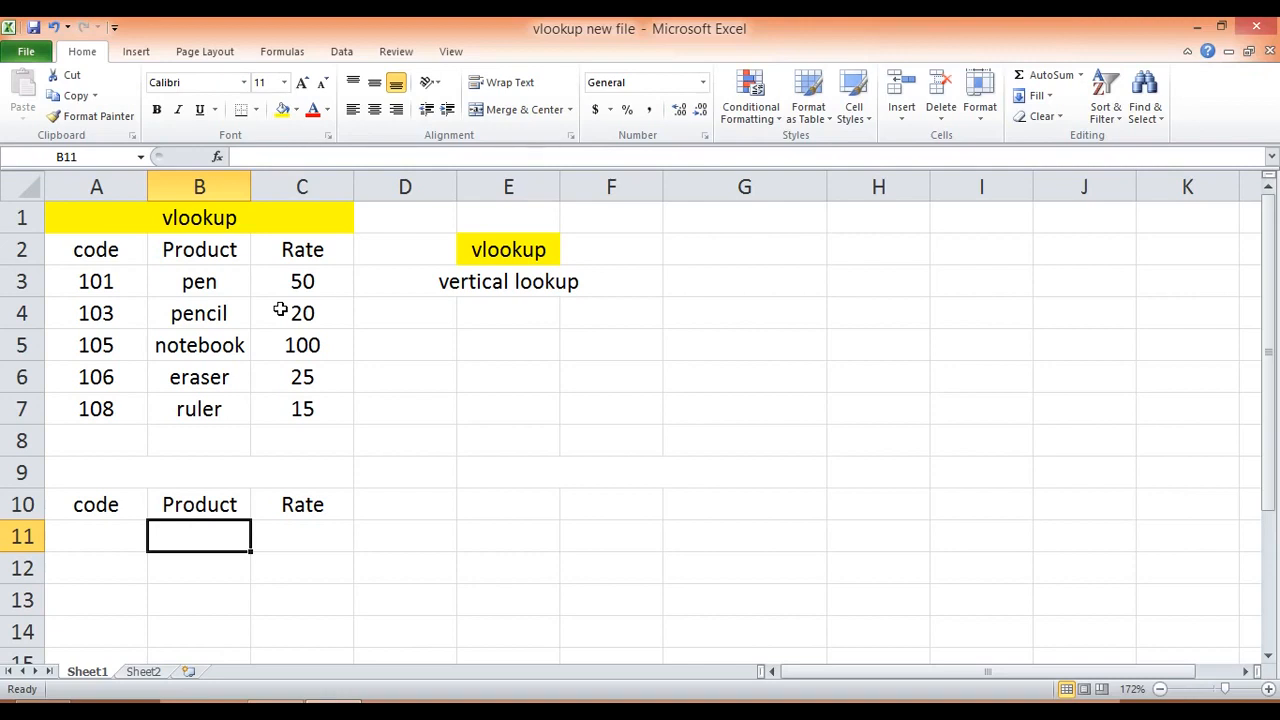
key(Left)
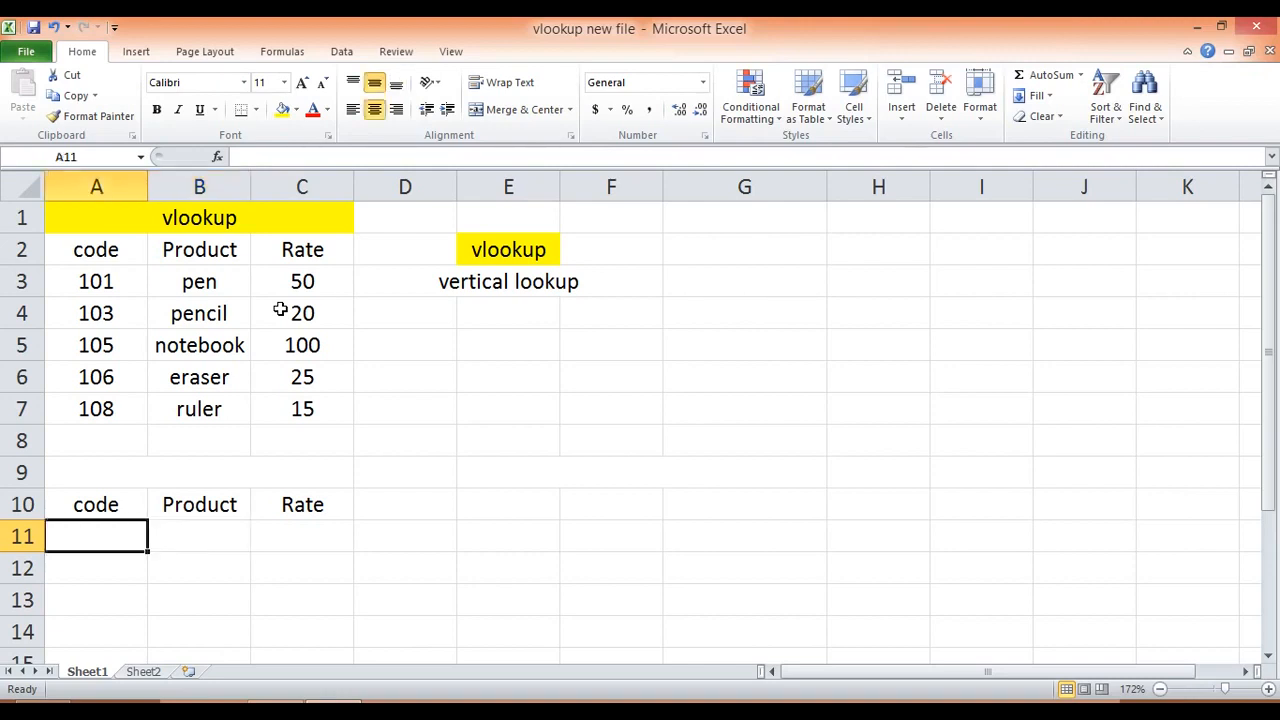
key(Right)
text(=vl)
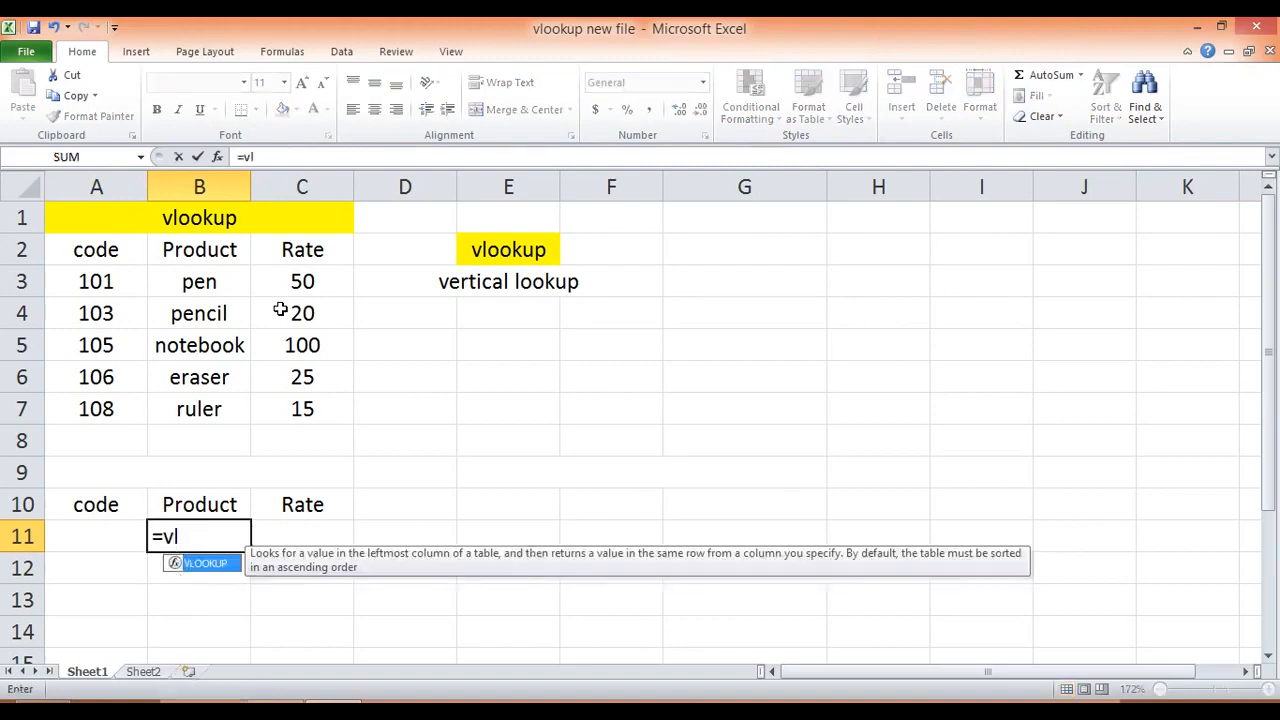
key(Tab)
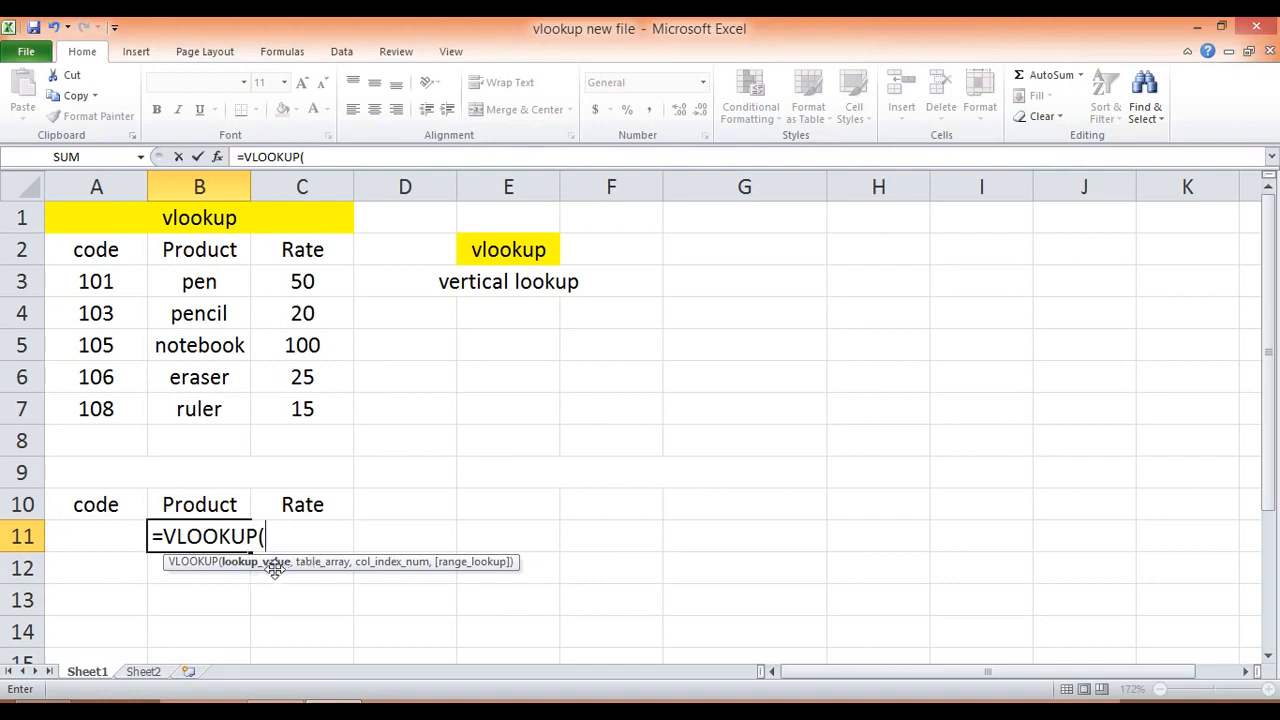
key(Left)
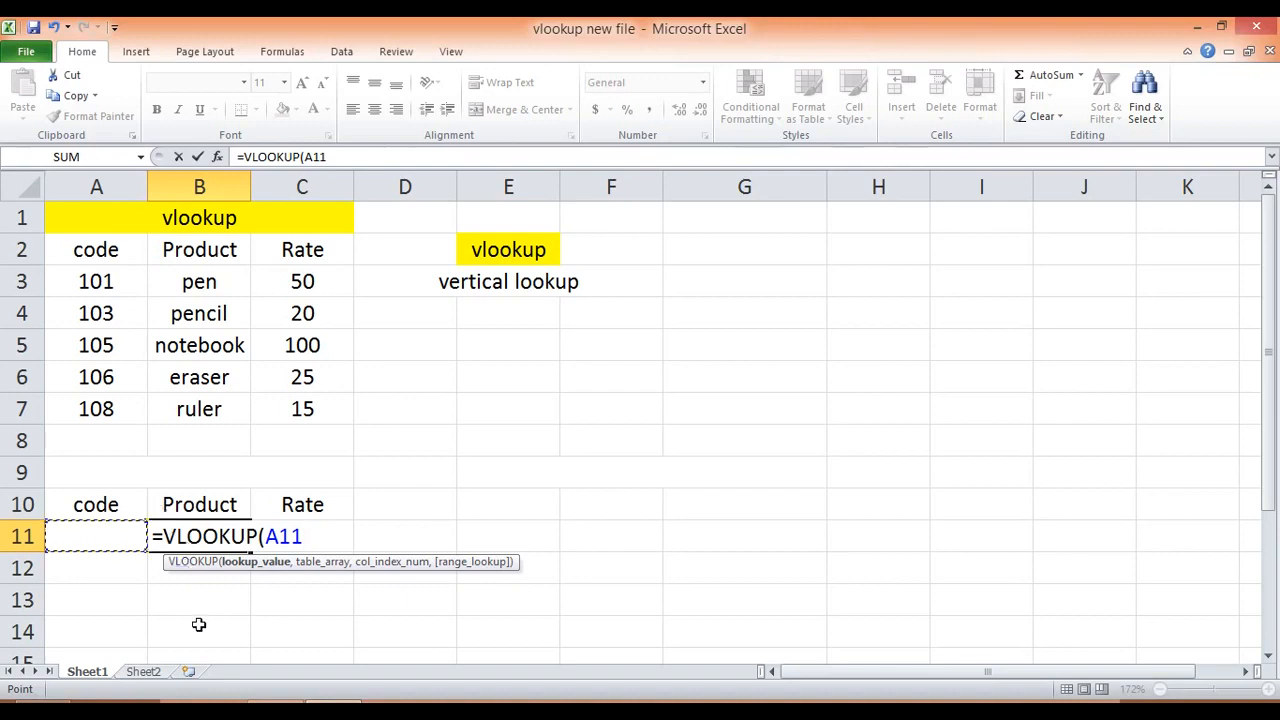
text(,)
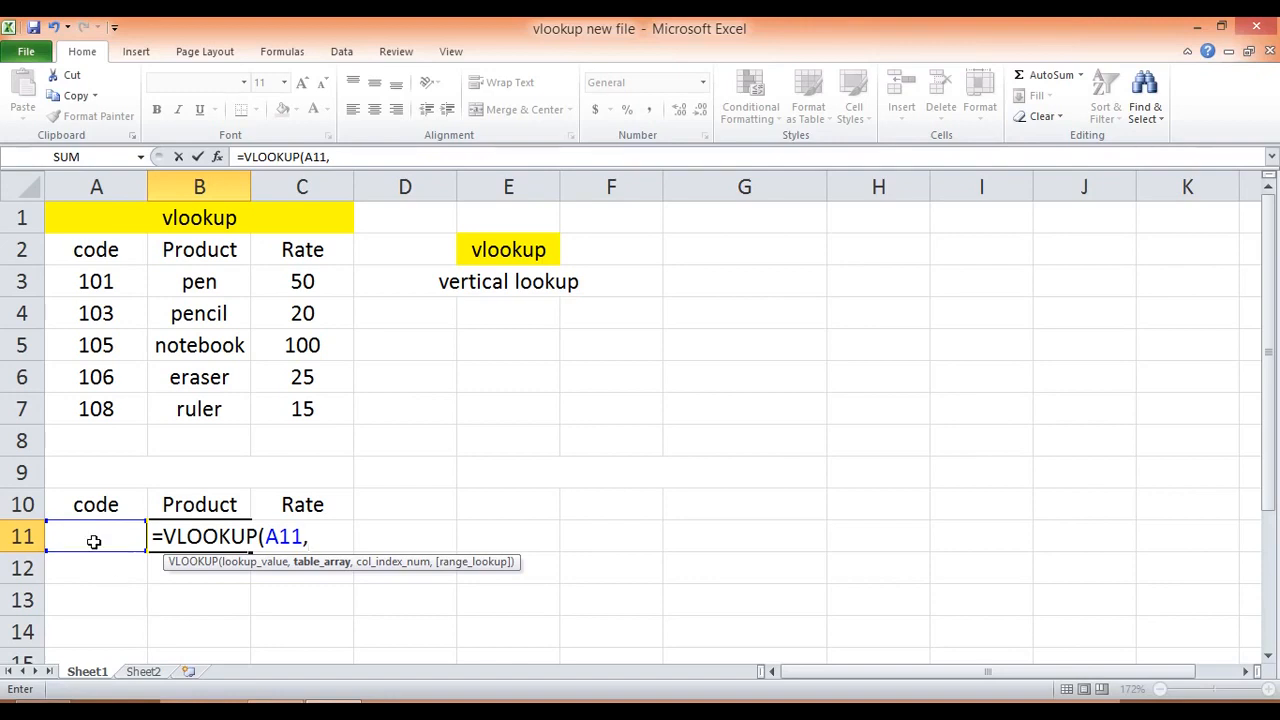
Step: Complete the VLOOKUP in B11 with table array A3:C7, column index 2 and false for an exact match
drag(63, 278, 286, 409)
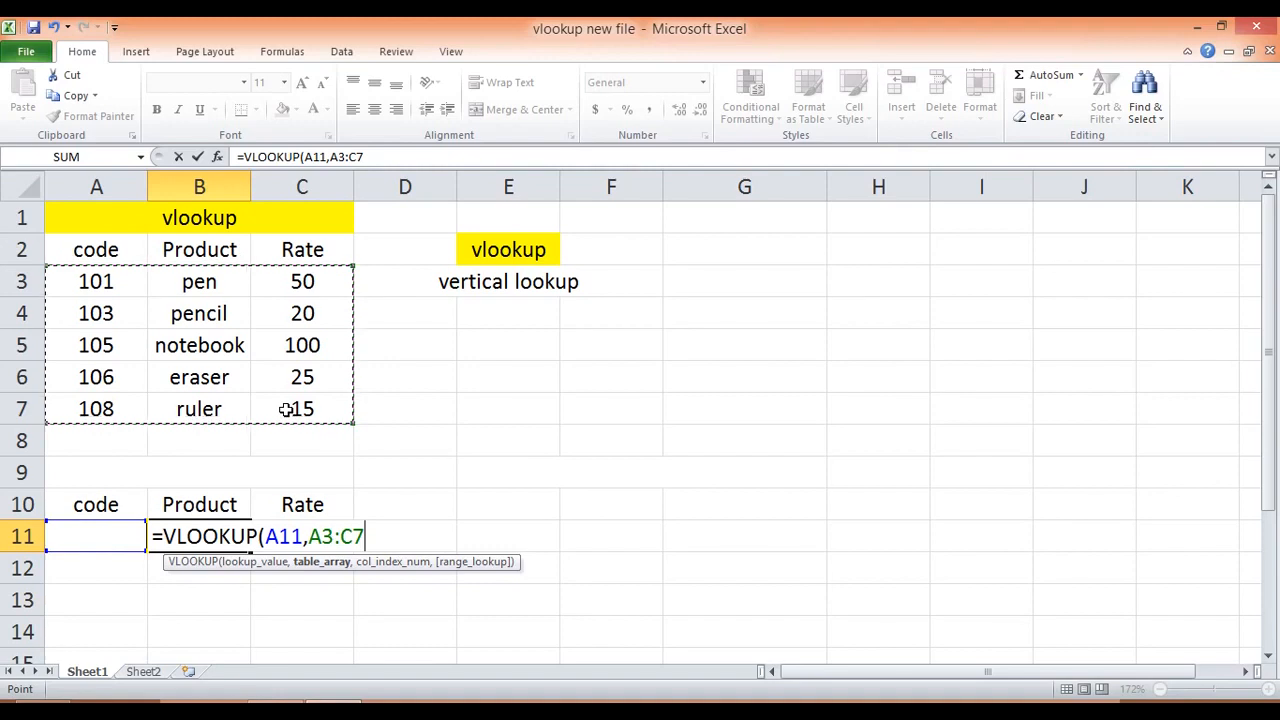
text(,)
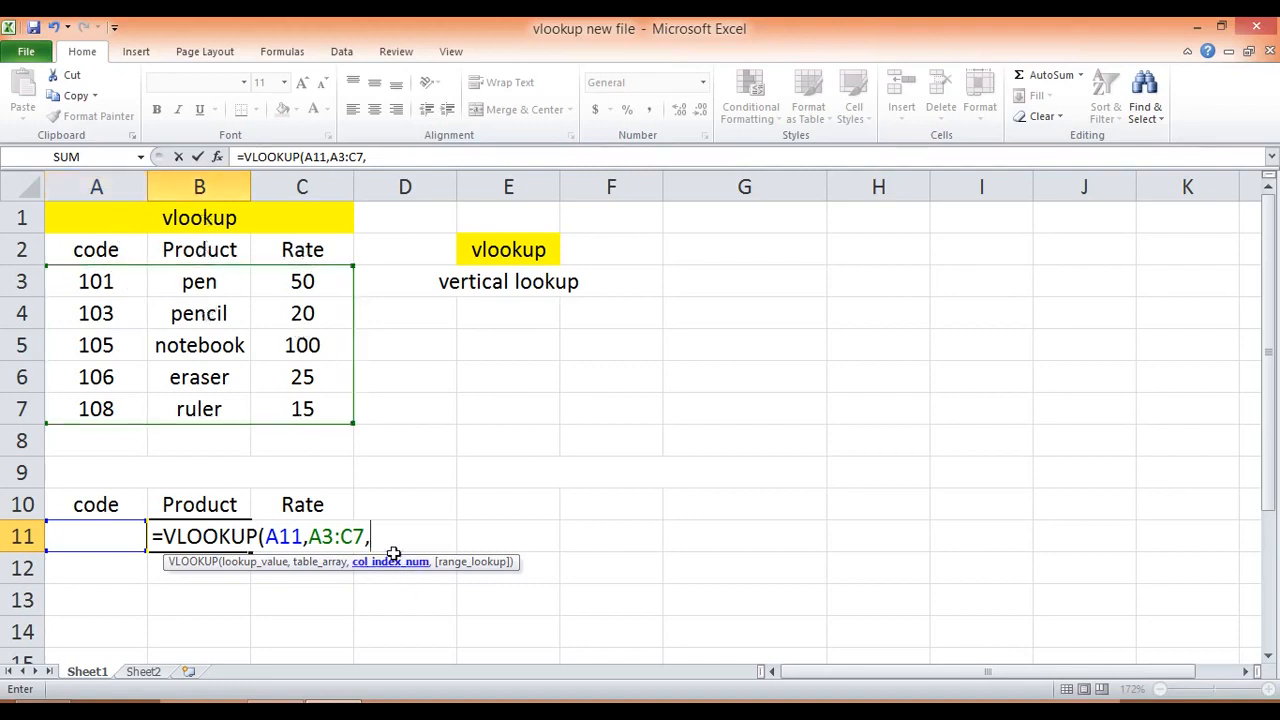
text(2,)
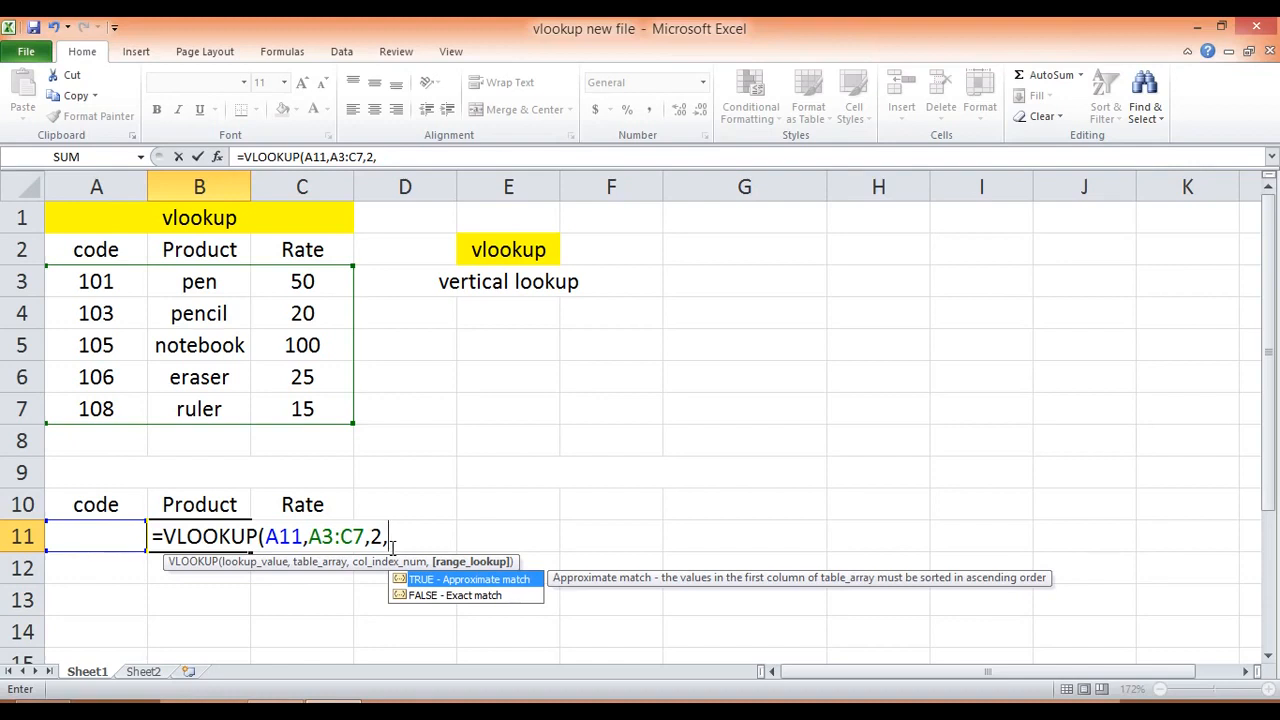
text(false))
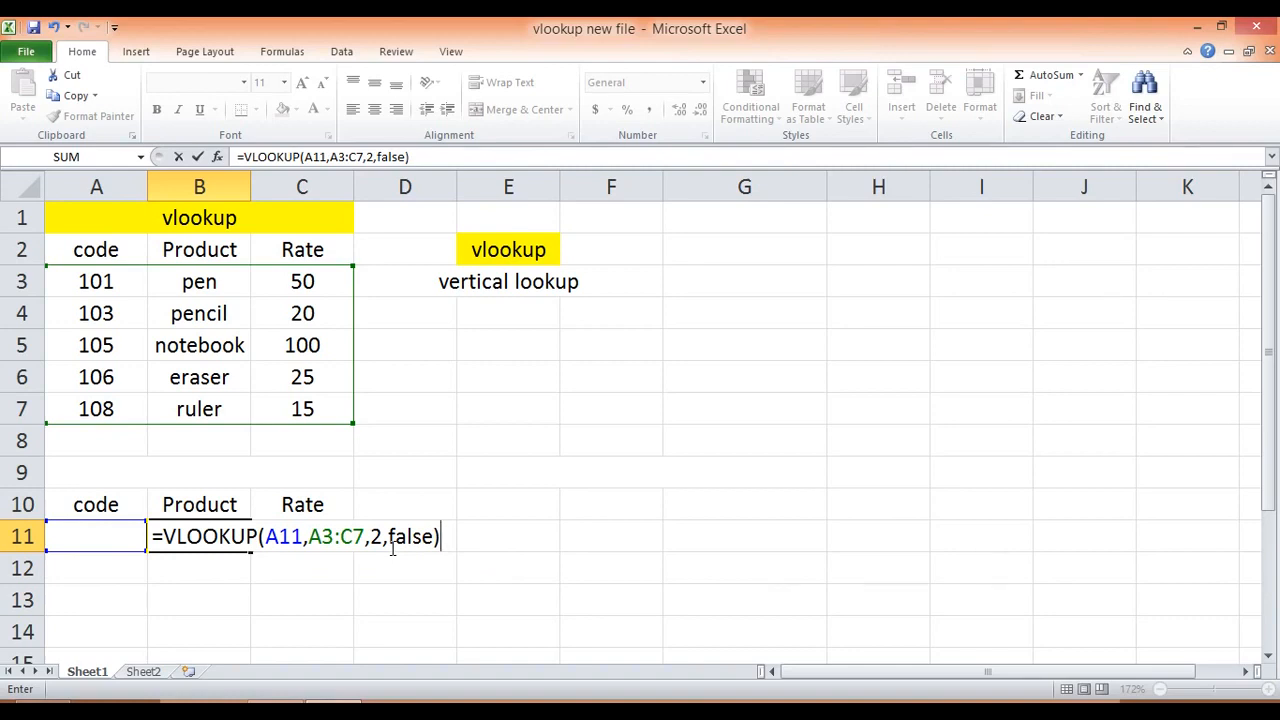
key(Return)
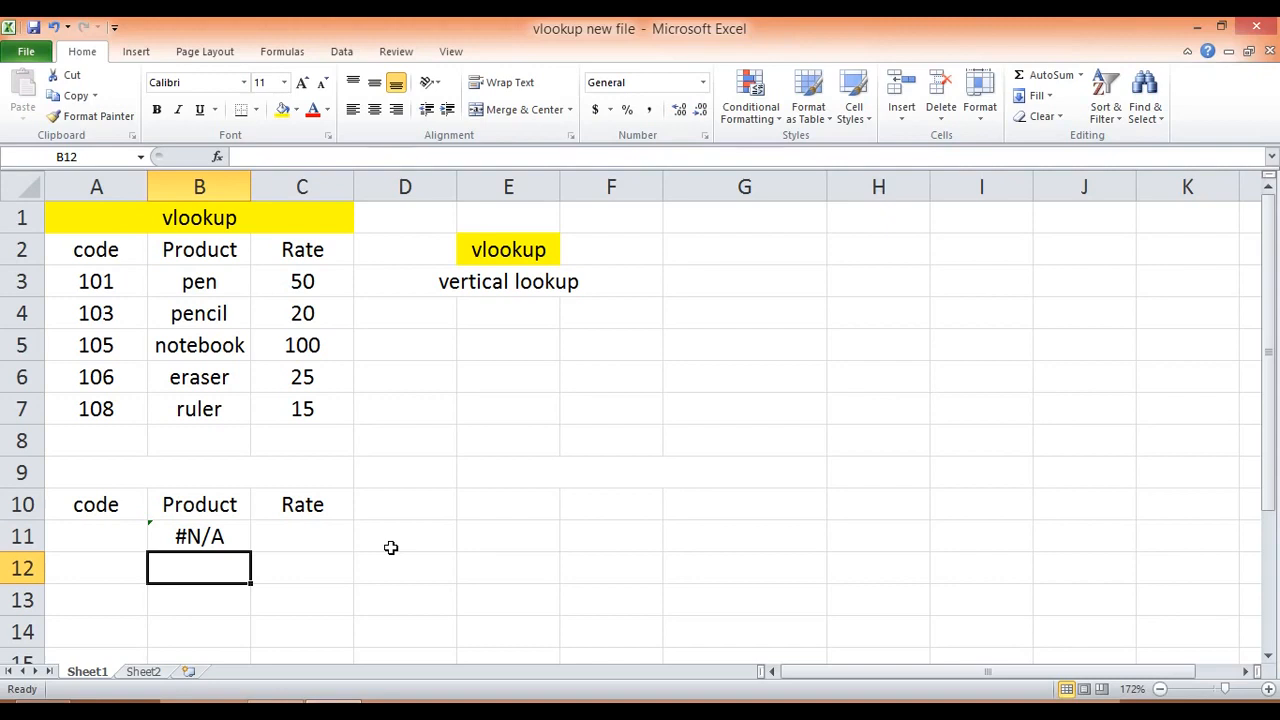
Step: Start a VLOOKUP formula in C11 under Rate, with A11 as the lookup value
key(Right)
key(Up)
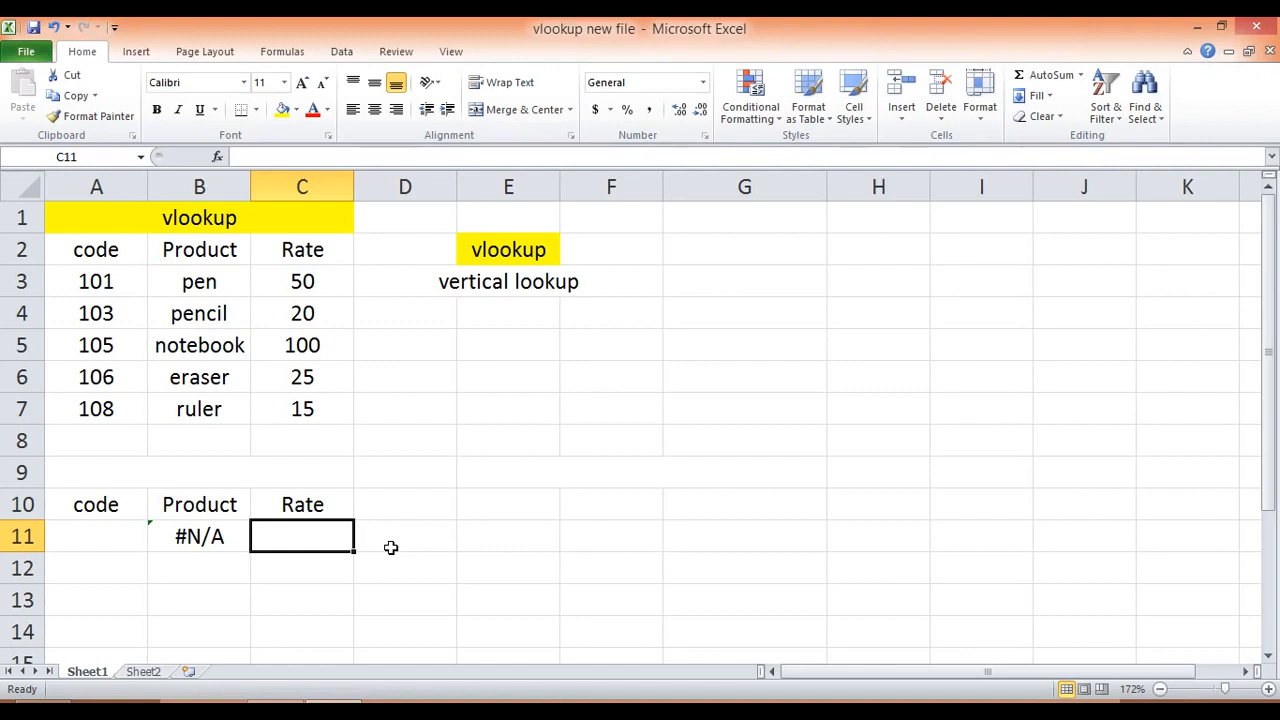
text(=vlo)
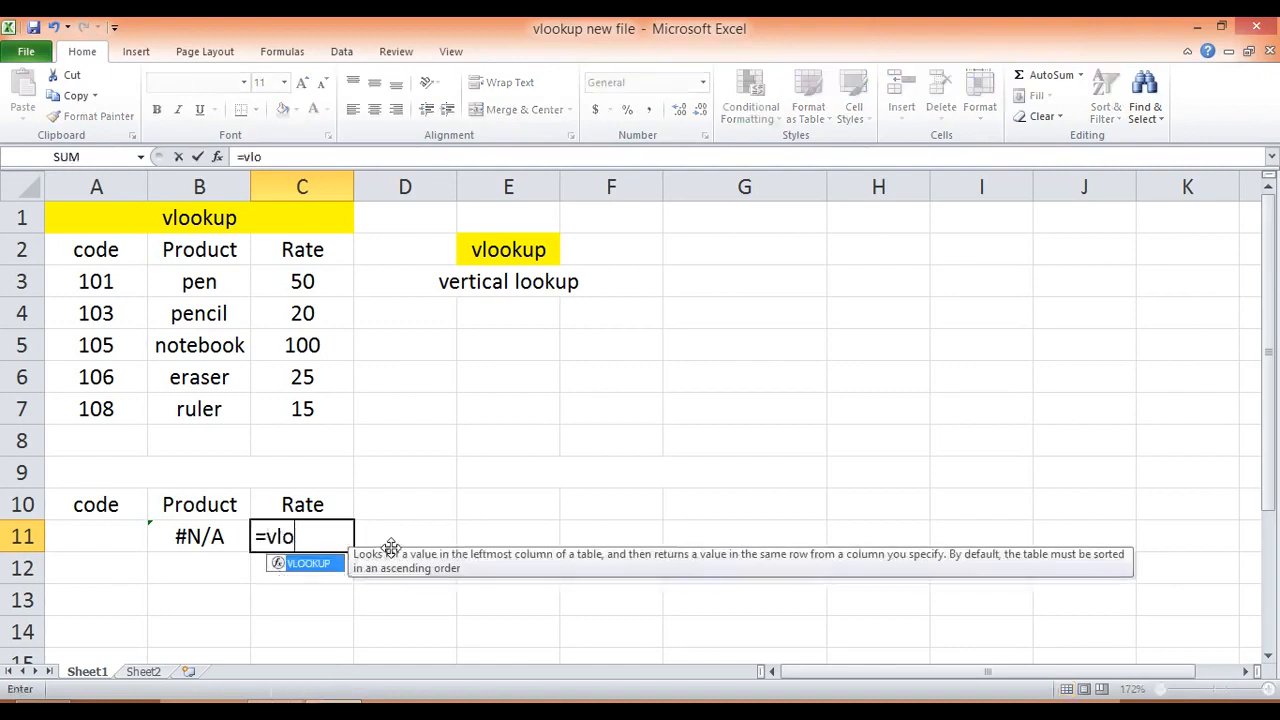
key(Tab)
key(Left)
key(Left)
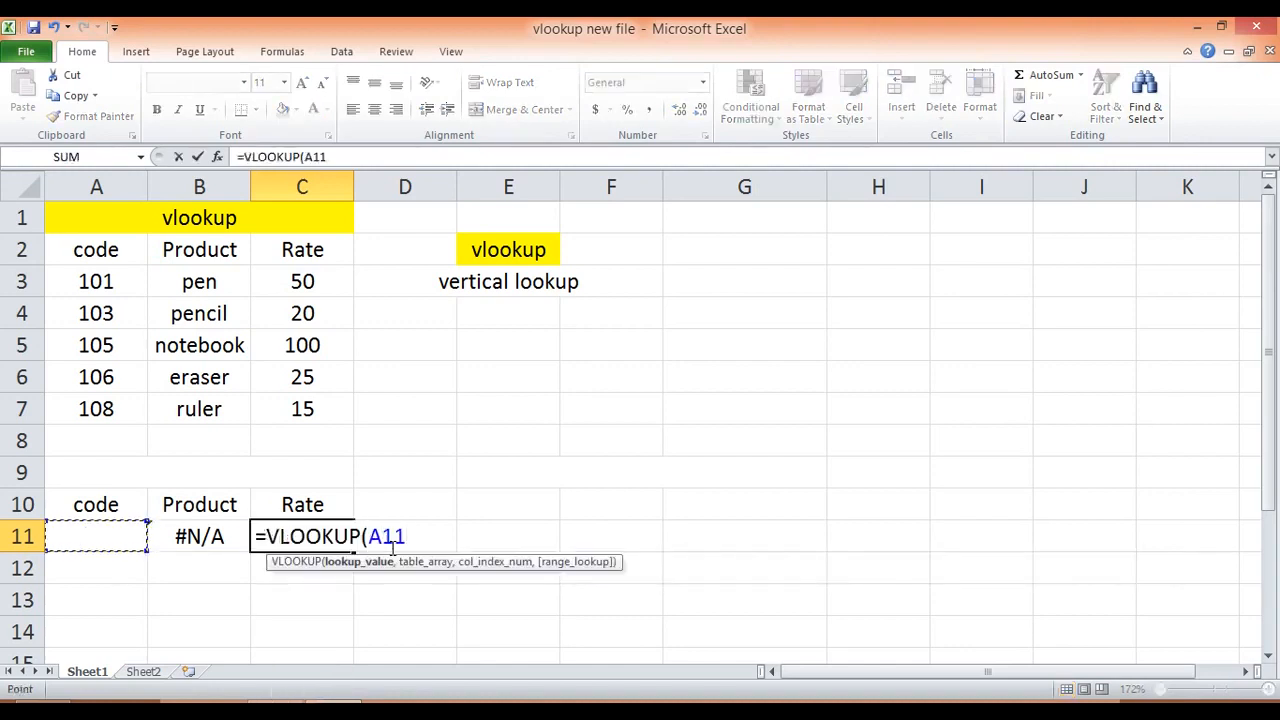
text(,)
Step: Set the table array of the C11 formula to A3:C7
key(Up)
key(Up)
key(Up)
key(Up)
key(Up)
key(Up)
key(Up)
key(Up)
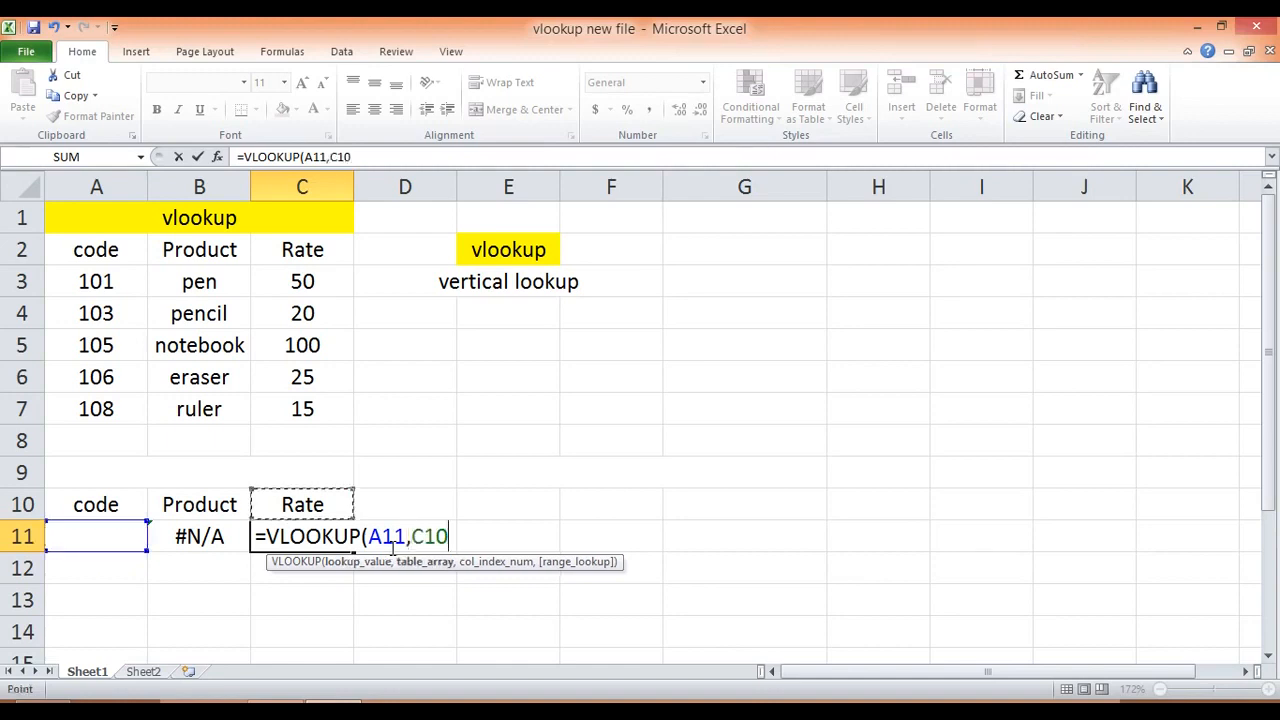
key(Left)
key(Left)
key(shift+Right)
key(shift+Right)
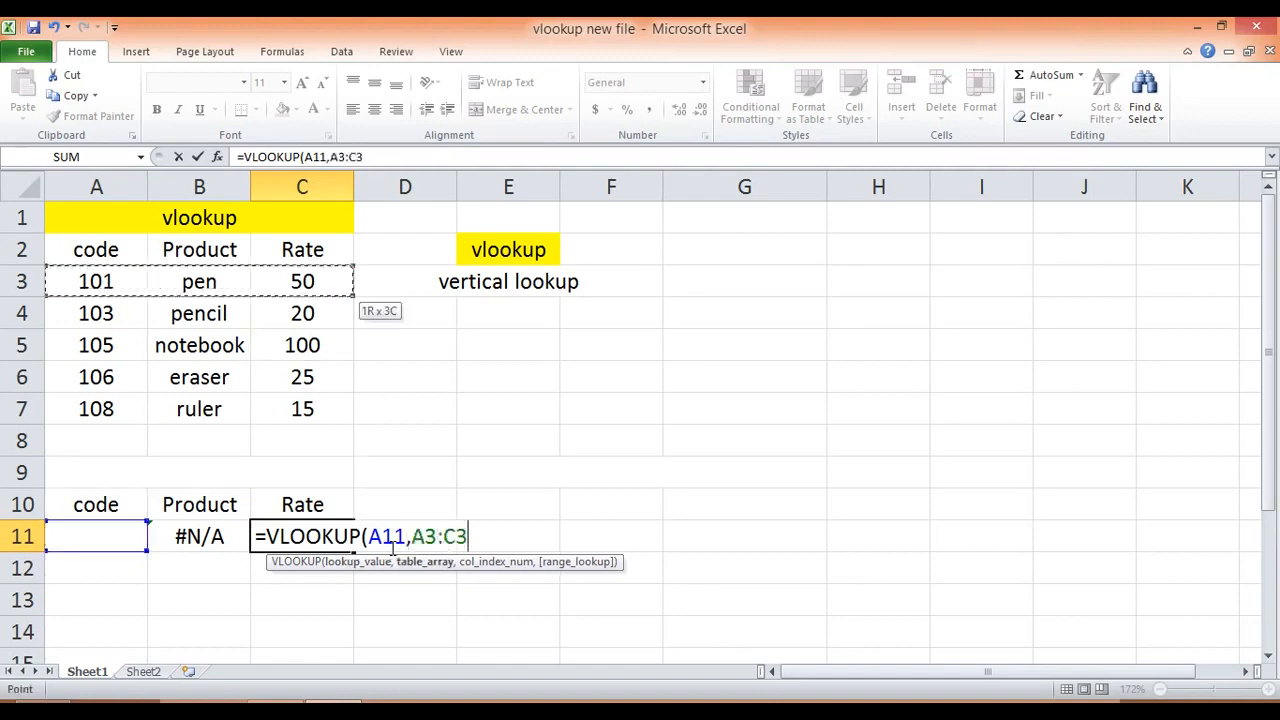
key(shift+Down)
key(shift+Down)
key(shift+Down)
key(shift+Down)
text(,)
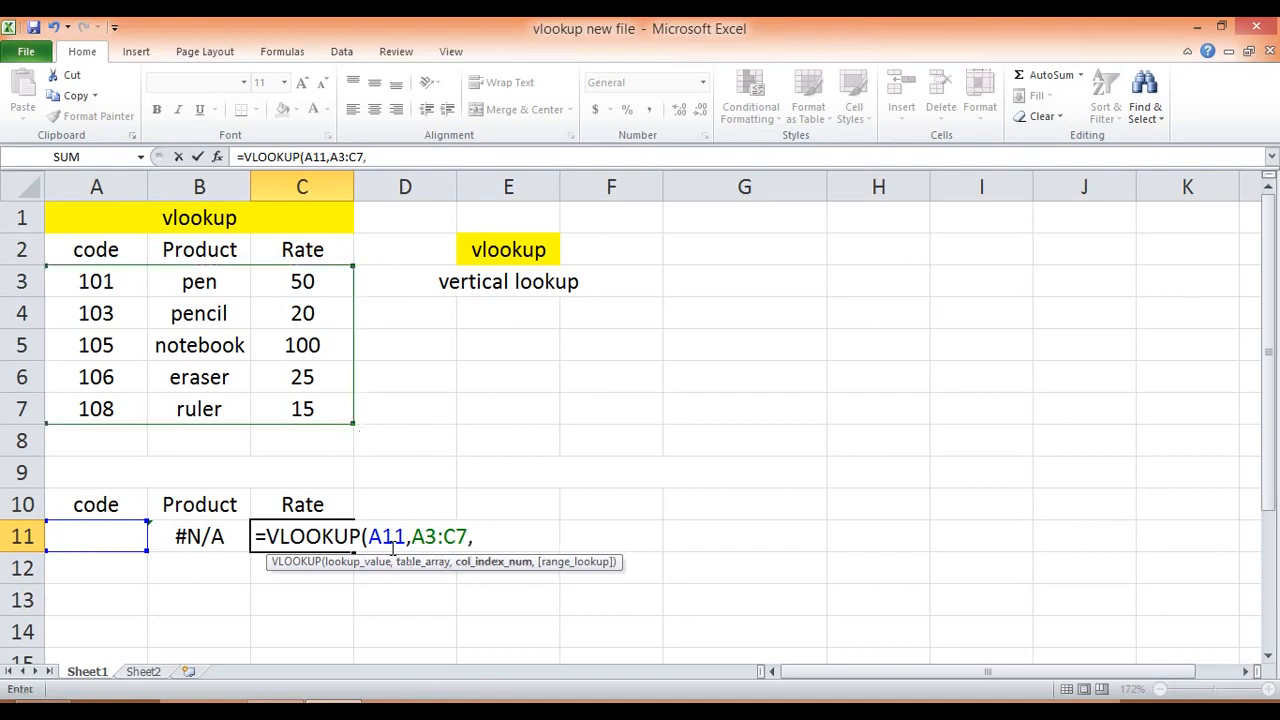
text(3,)
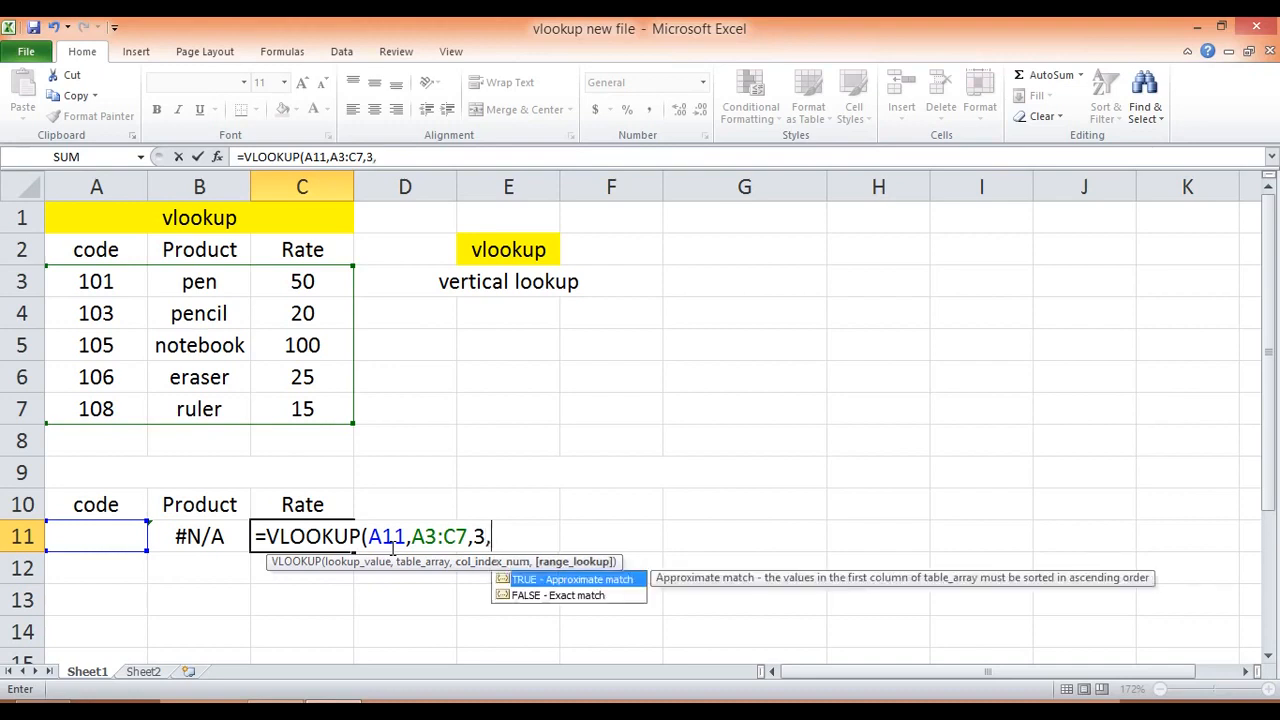
text(false)
Step: Finish the C11 formula with column index 3 and false for an exact match
key(Return)
Step: Test both lookup formulas by entering code 101 in A11
key(Up)
key(Left)
key(Left)
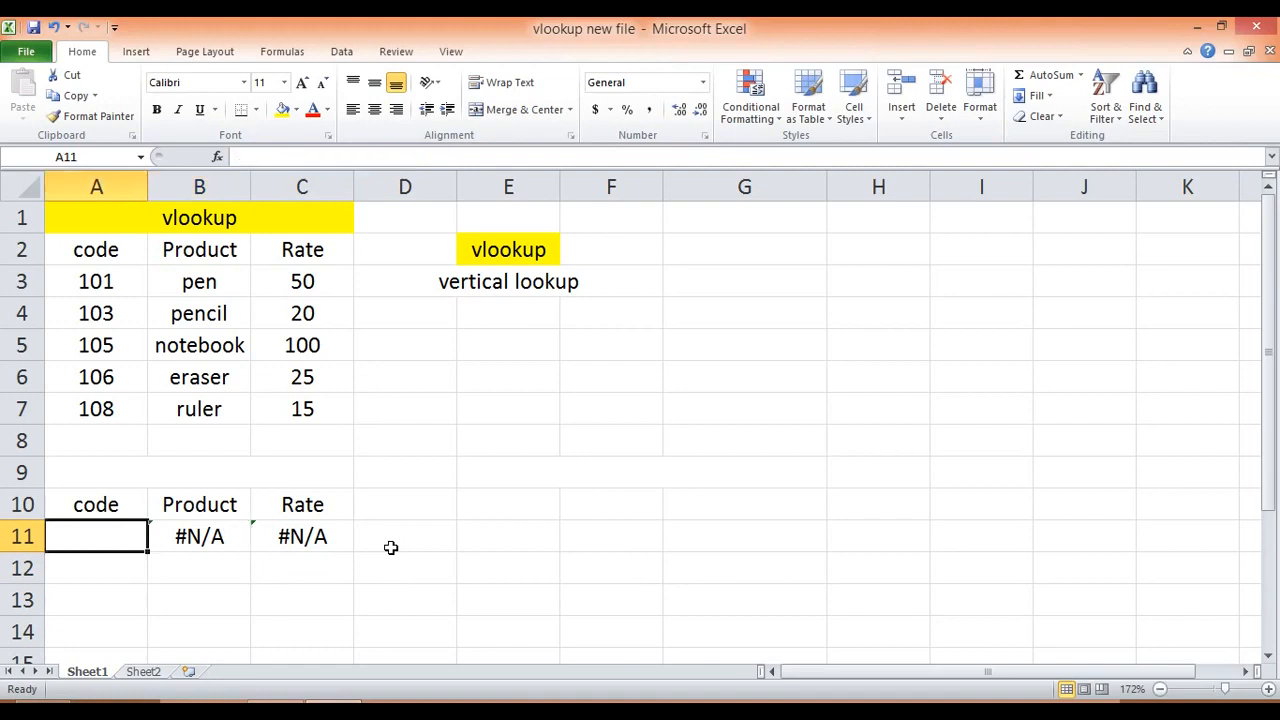
text(101)
key(Return)
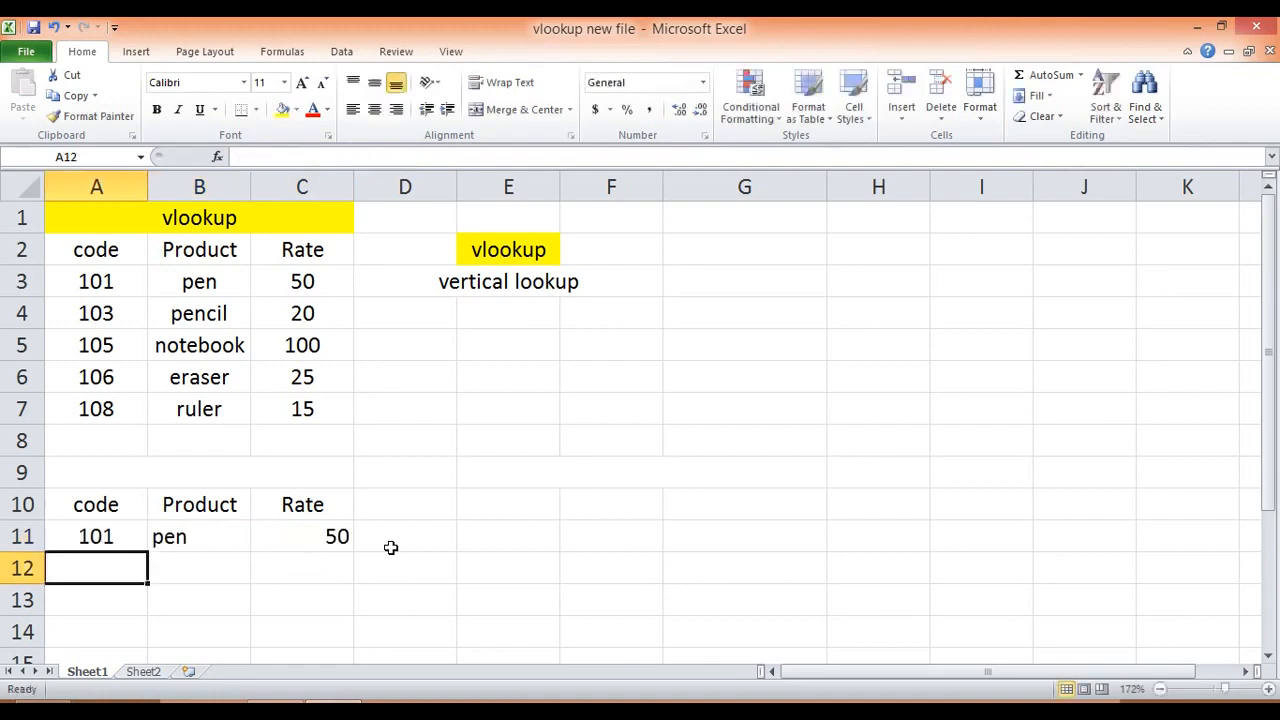
Step: Test the lookup with codes 103, 105 and 108 in A11, one after another
key(Up)
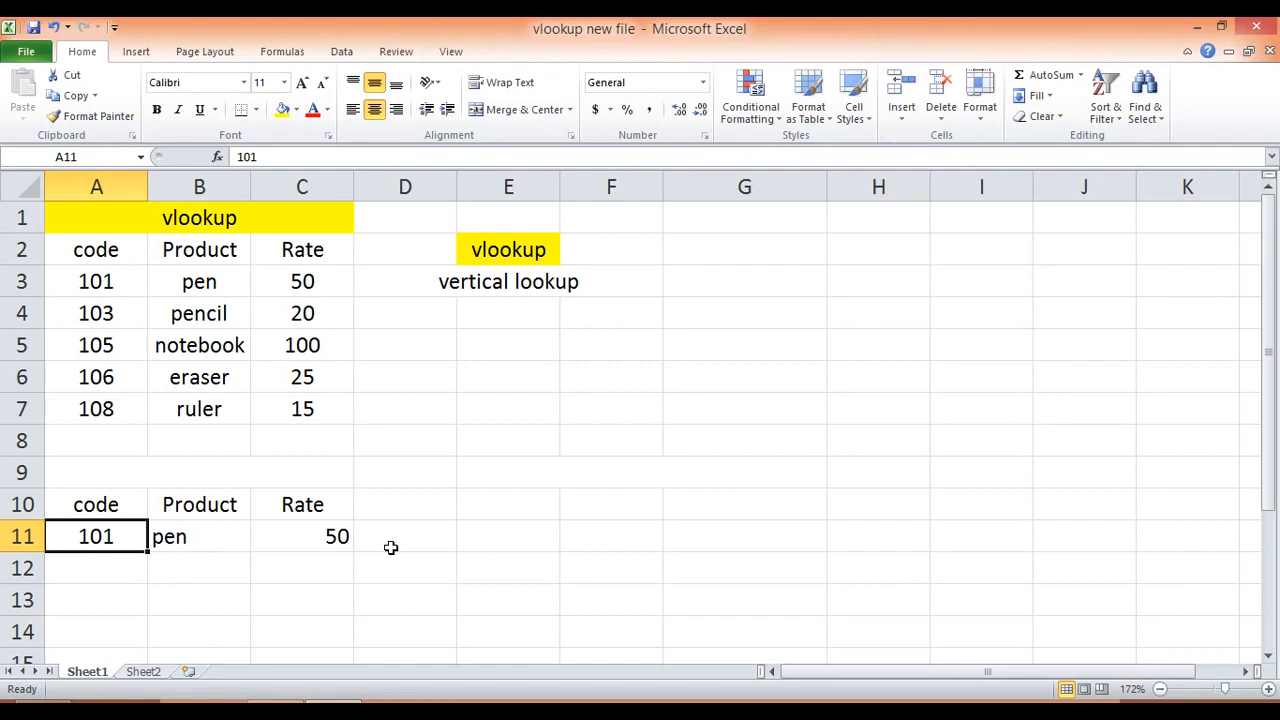
key(Right)
key(Left)
text(103)
key(Return)
key(Up)
text(105)
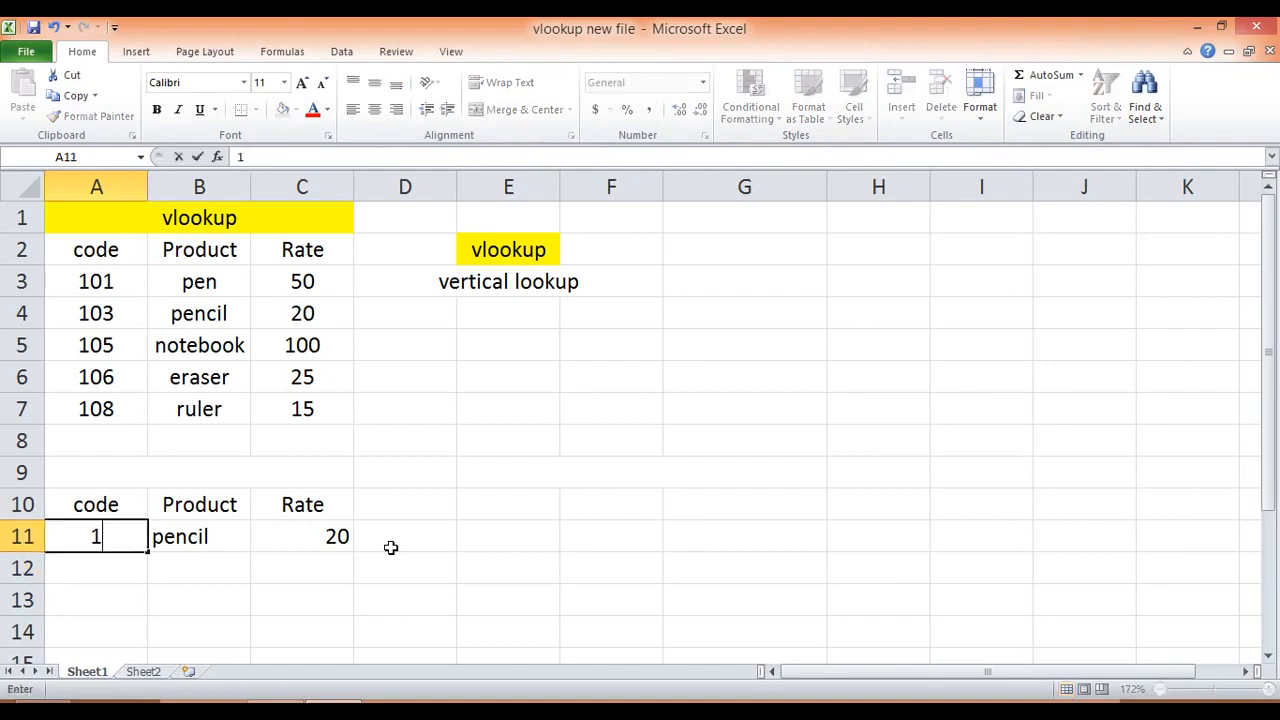
key(Return)
key(Up)
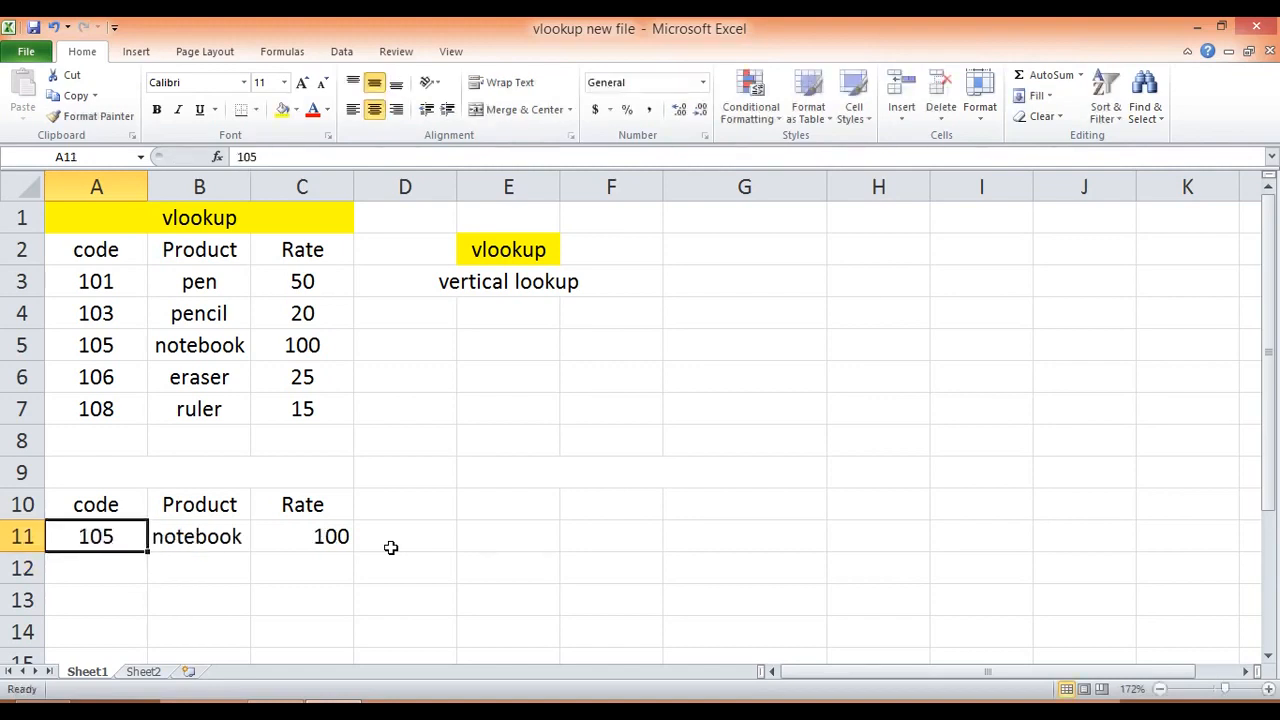
text(108)
key(Return)
key(Up)
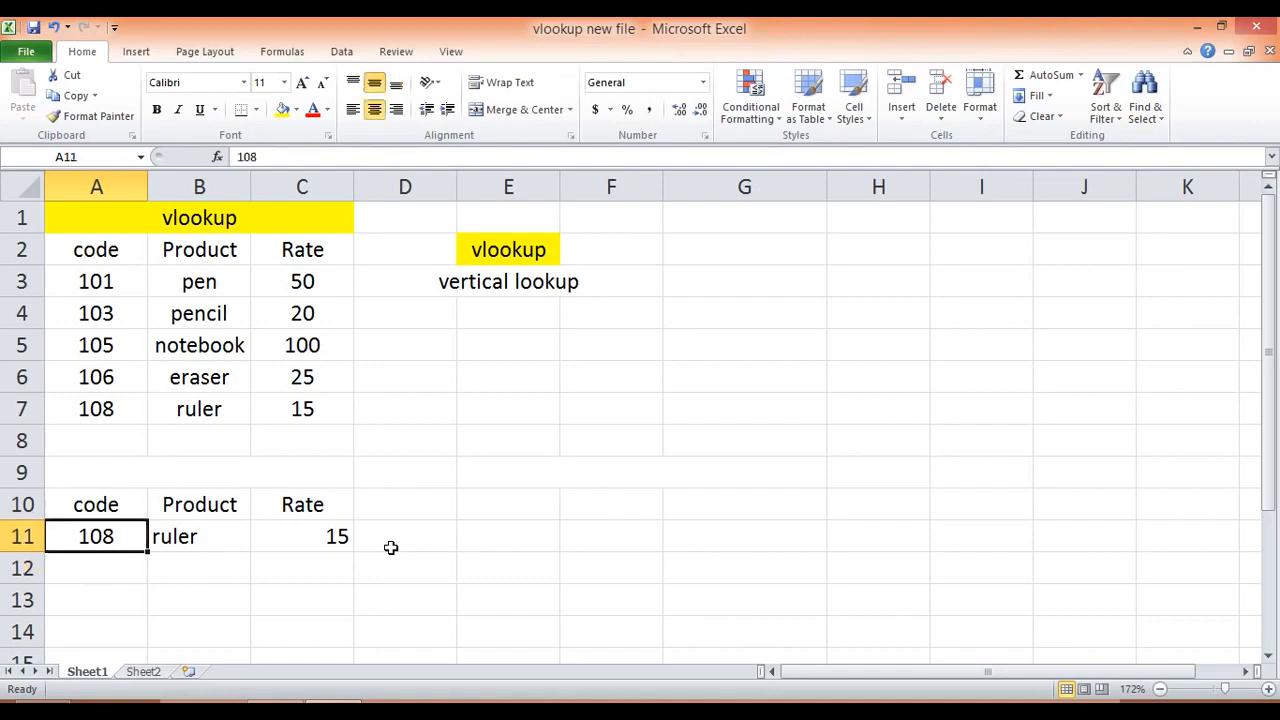
Step: Test the lookup with code 102, which is missing from the table, in A11
text(102)
key(Return)
key(Return)
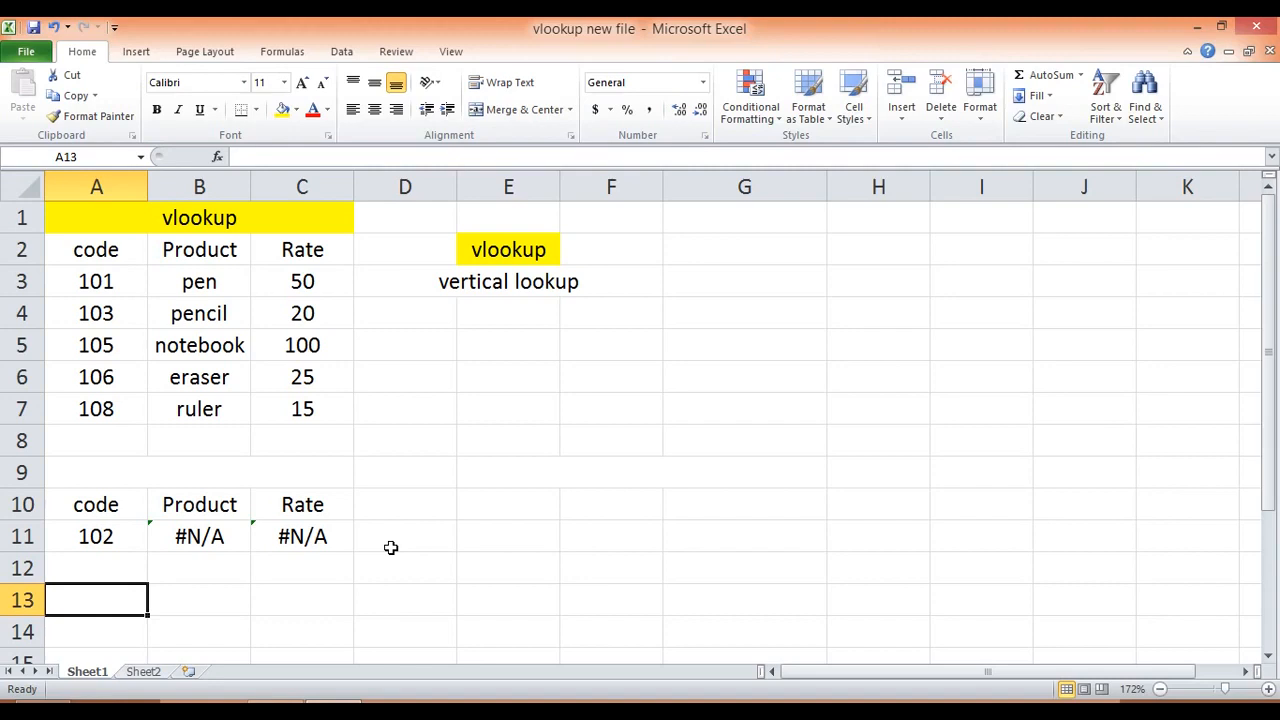
Step: Set the code in A11 to 101
key(Up)
key(Up)
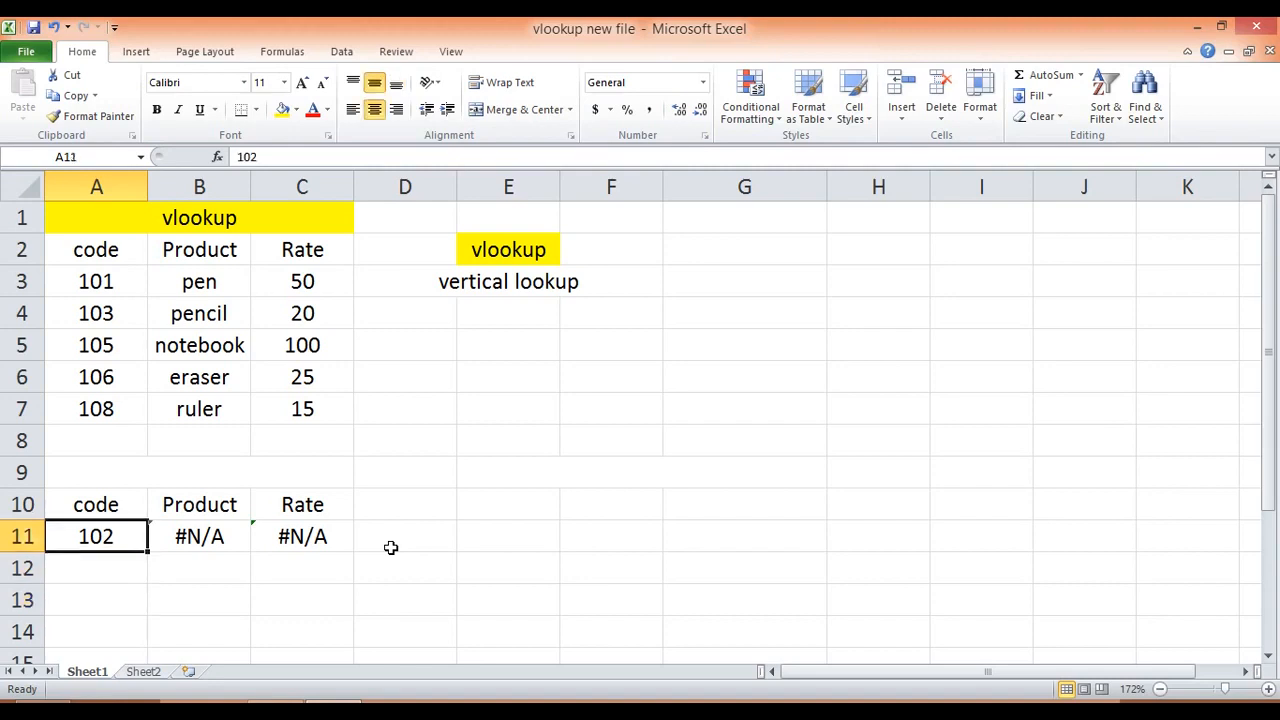
text(101)
key(Return)
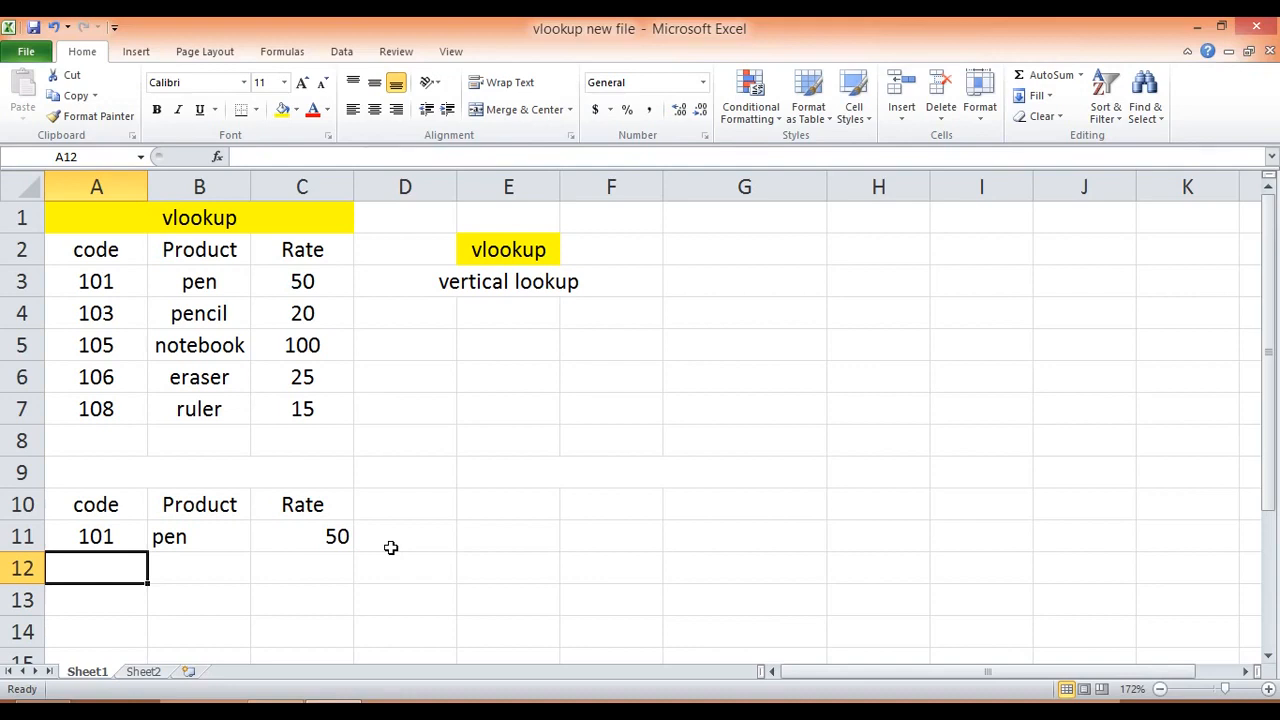
key(Right)
key(Right)
key(Right)
key(Right)
key(Right)
key(Right)
key(Right)
key(Up)
key(Up)
key(Left)
key(Left)
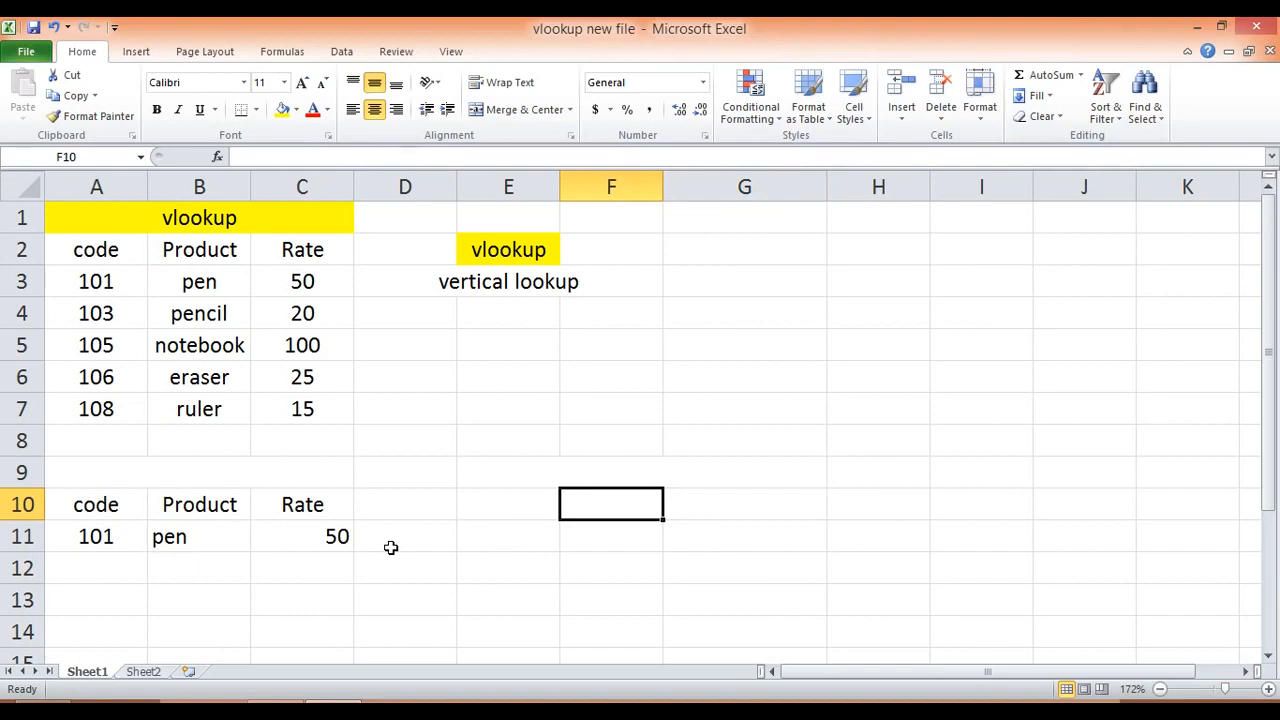
Step: Copy the vlookup table with its title from A1:C7 and paste it at G1
key(Up)
key(Left)
key(Left)
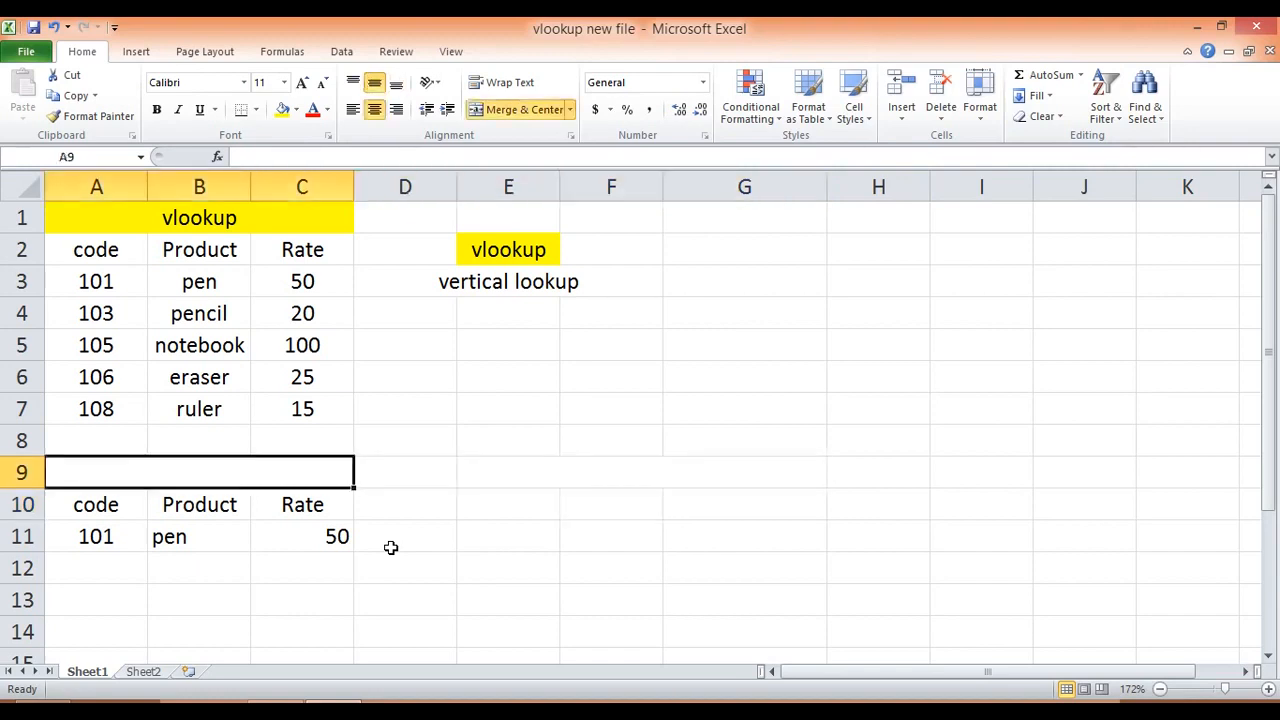
key(Up)
key(Up)
key(Up)
key(Up)
key(Up)
key(Up)
key(Up)
key(Left)
key(Left)
key(Up)
key(ctrl+shift+Down)
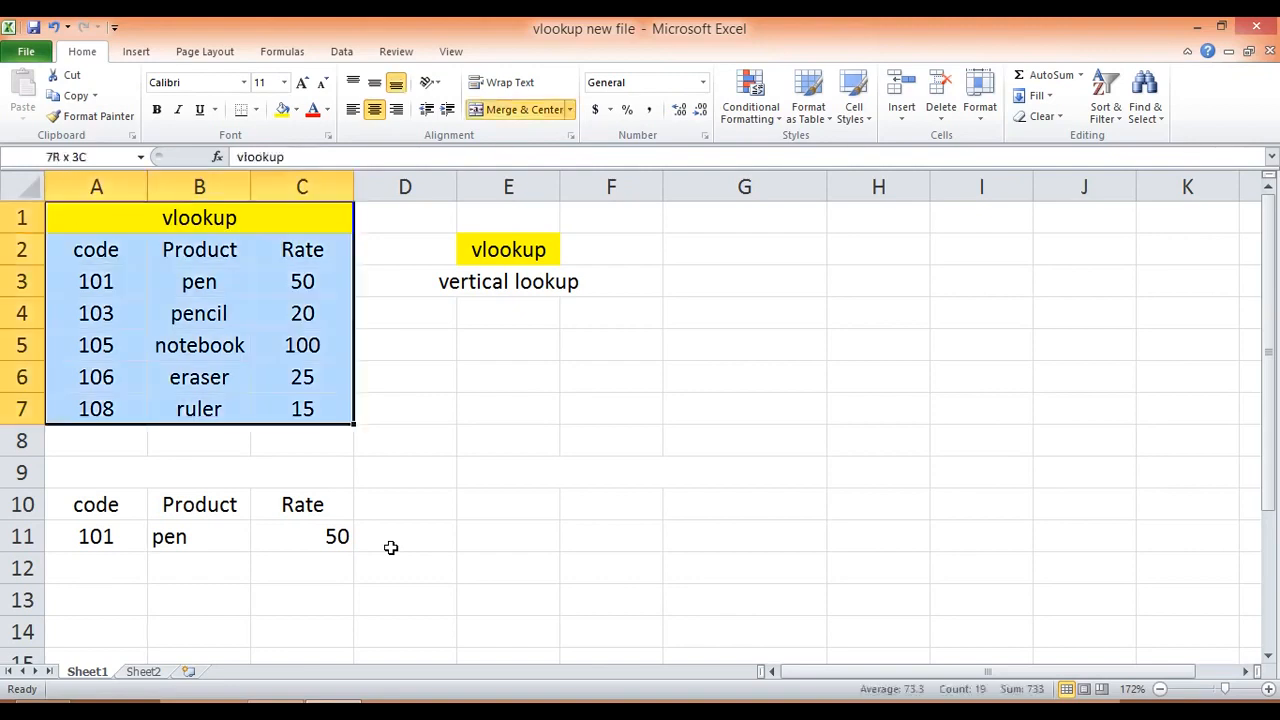
key(ctrl+c)
key(Right)
key(Right)
key(Right)
key(Right)
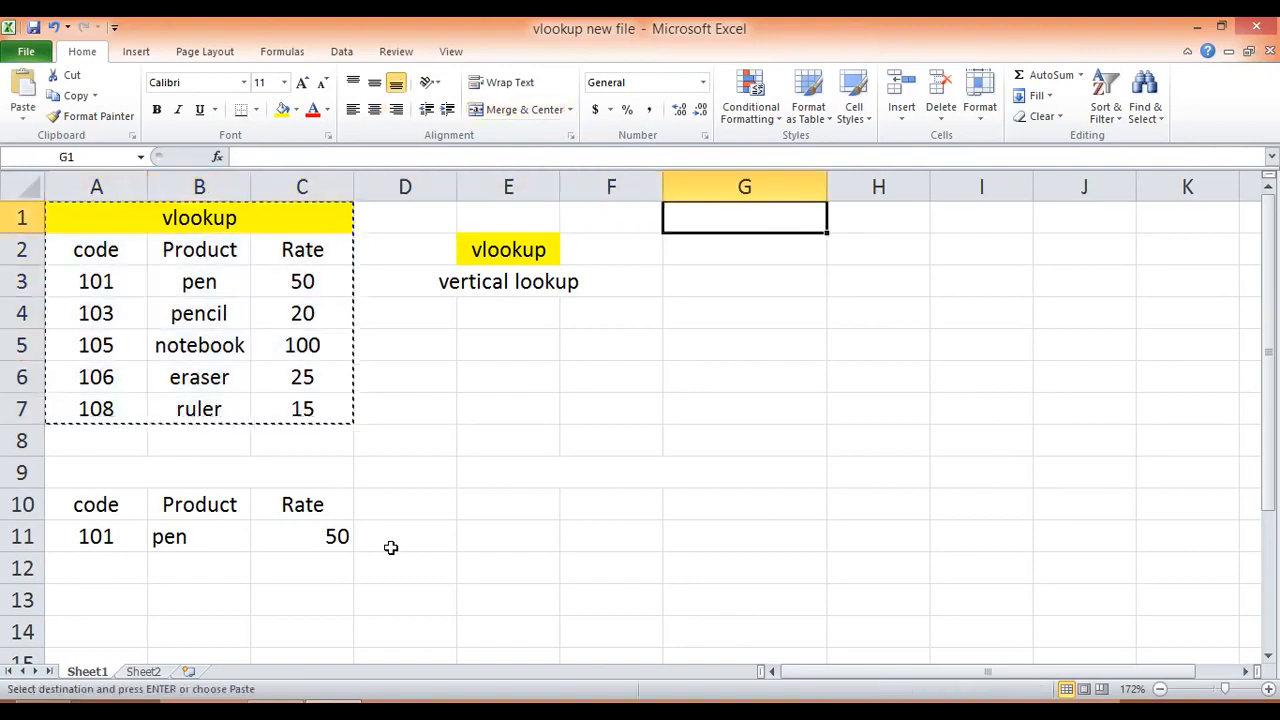
key(ctrl+v)
key(Down)
key(Down)
key(Down)
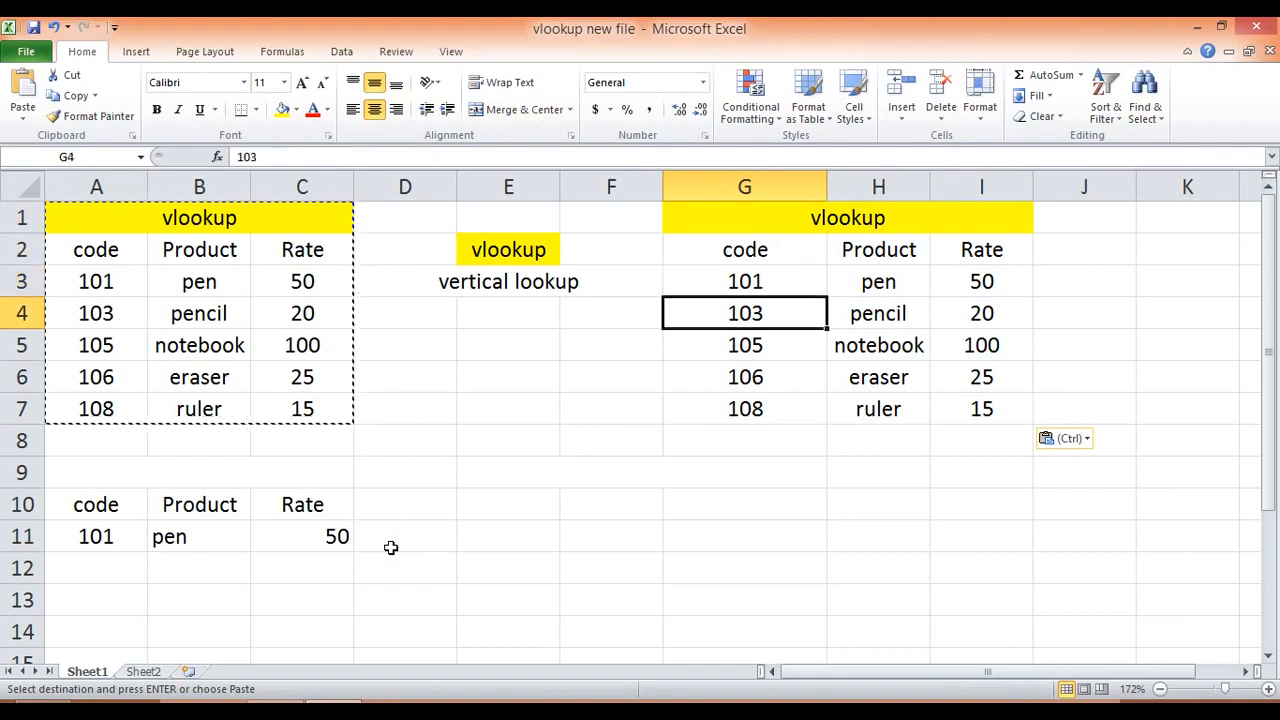
key(Escape)
Step: Enter the heading "false condition" in merged cell A9 above the lookup headers and fill it yellow
key(Down)
key(Down)
key(Down)
key(Down)
key(Down)
key(Down)
key(Left)
key(Left)
key(Left)
key(Left)
key(Up)
text(false coon)
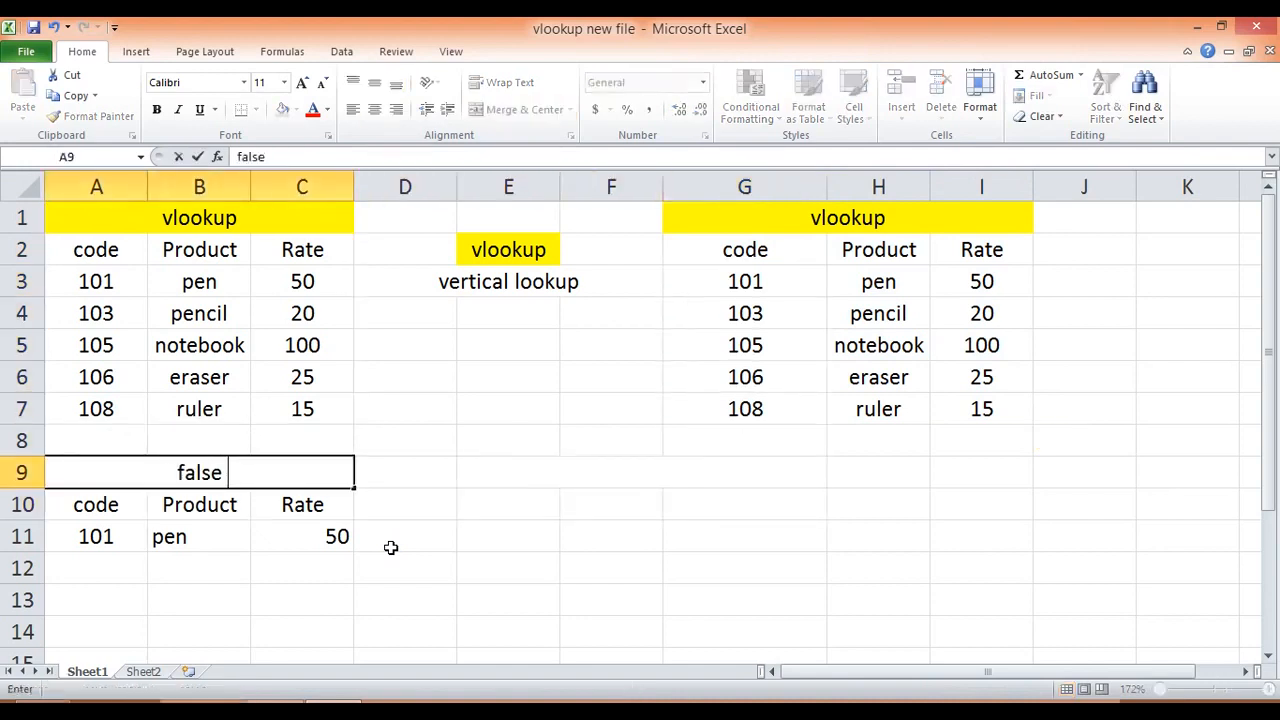
key(BackSpace)
key(BackSpace)
text(ndition)
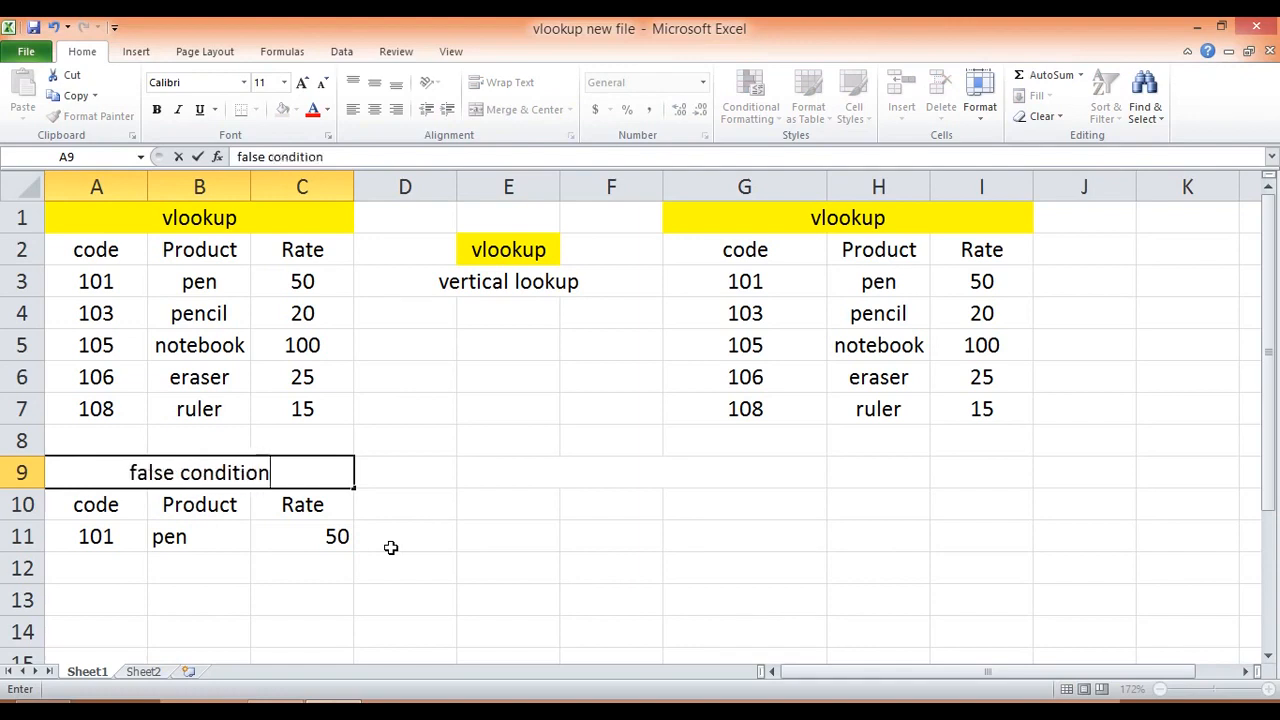
key(Return)
key(Up)
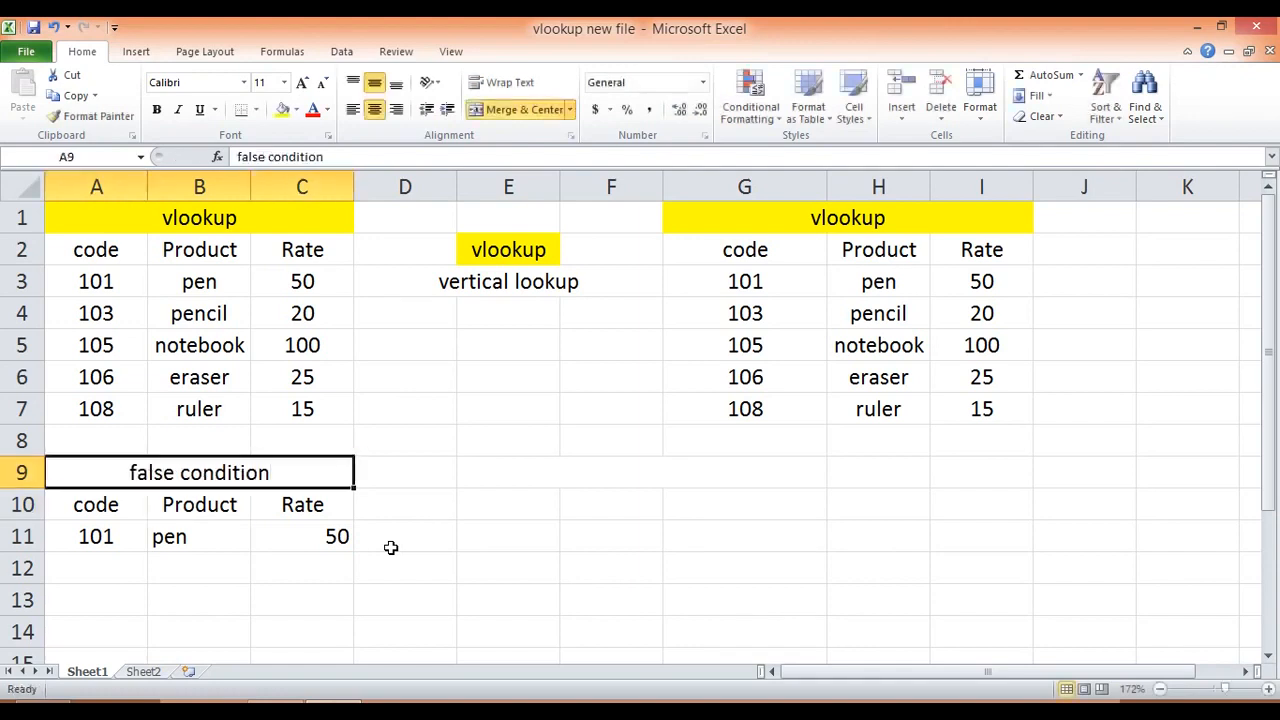
click(282, 110)
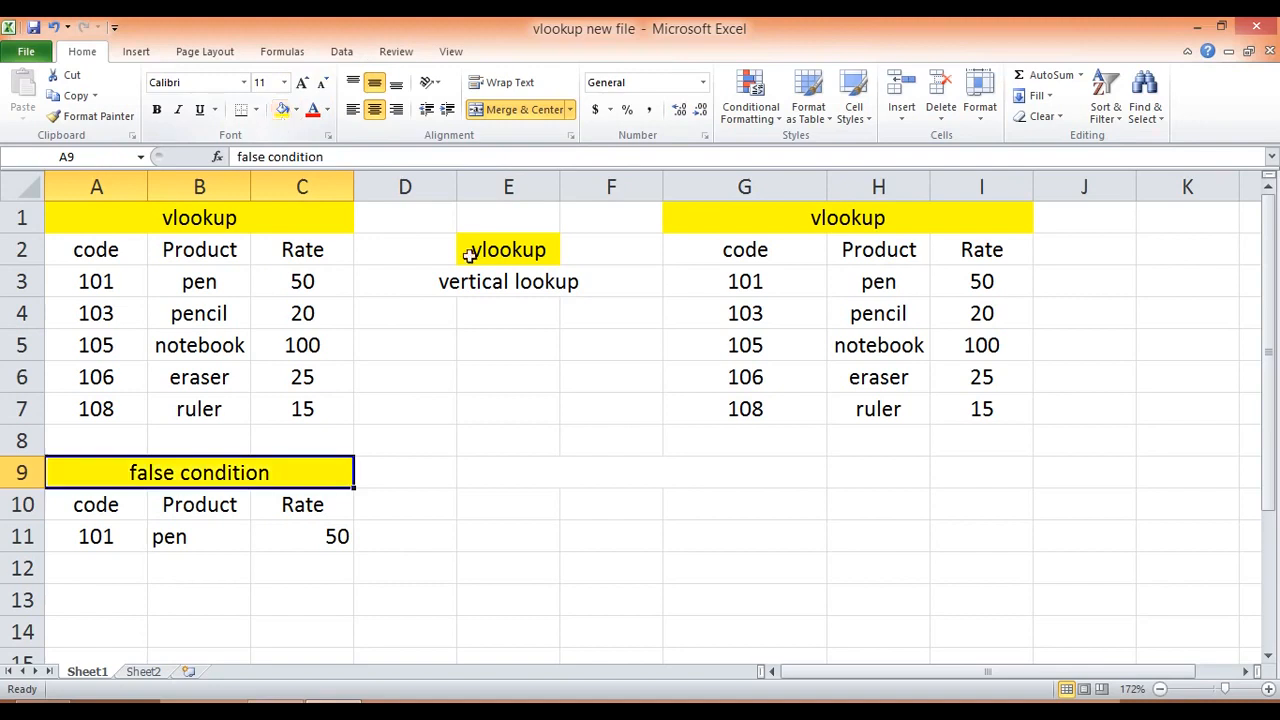
Step: Enter the heading "true condition" in the merged cell E9:G9
click(766, 477)
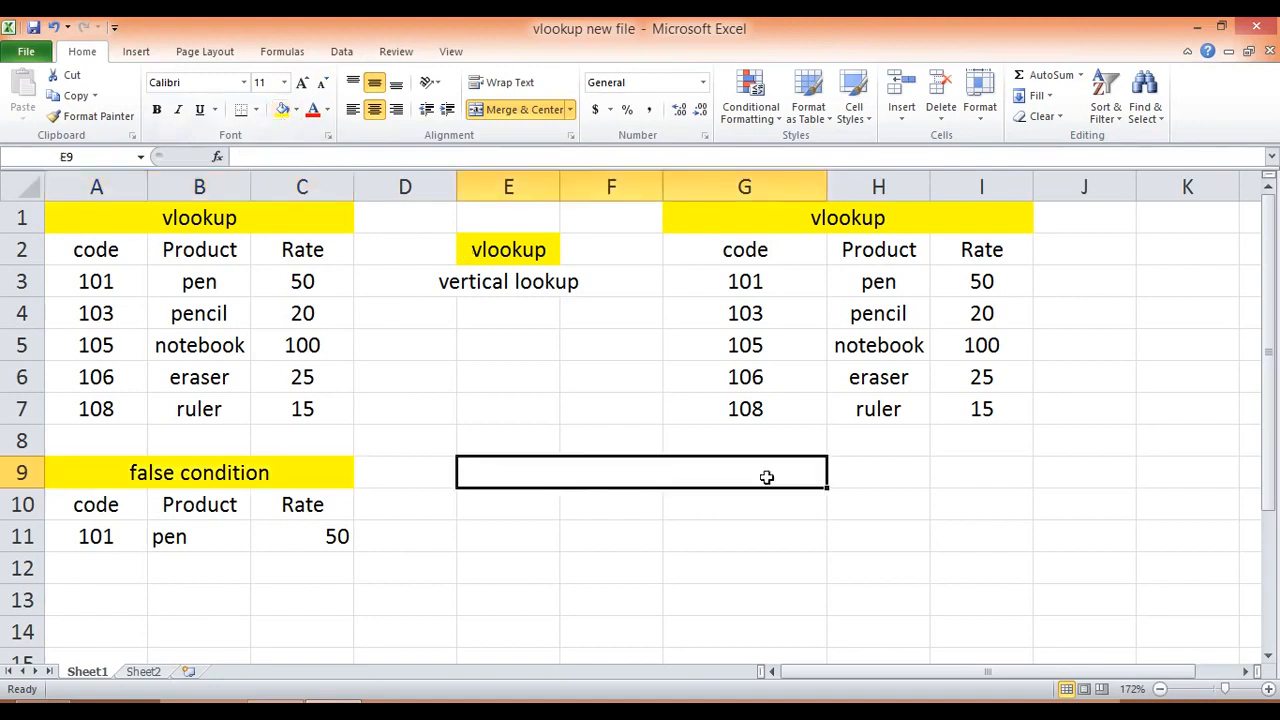
text(tre co)
key(BackSpace)
key(BackSpace)
key(BackSpace)
key(BackSpace)
key(BackSpace)
text(u)
key(BackSpace)
text(rue conditi)
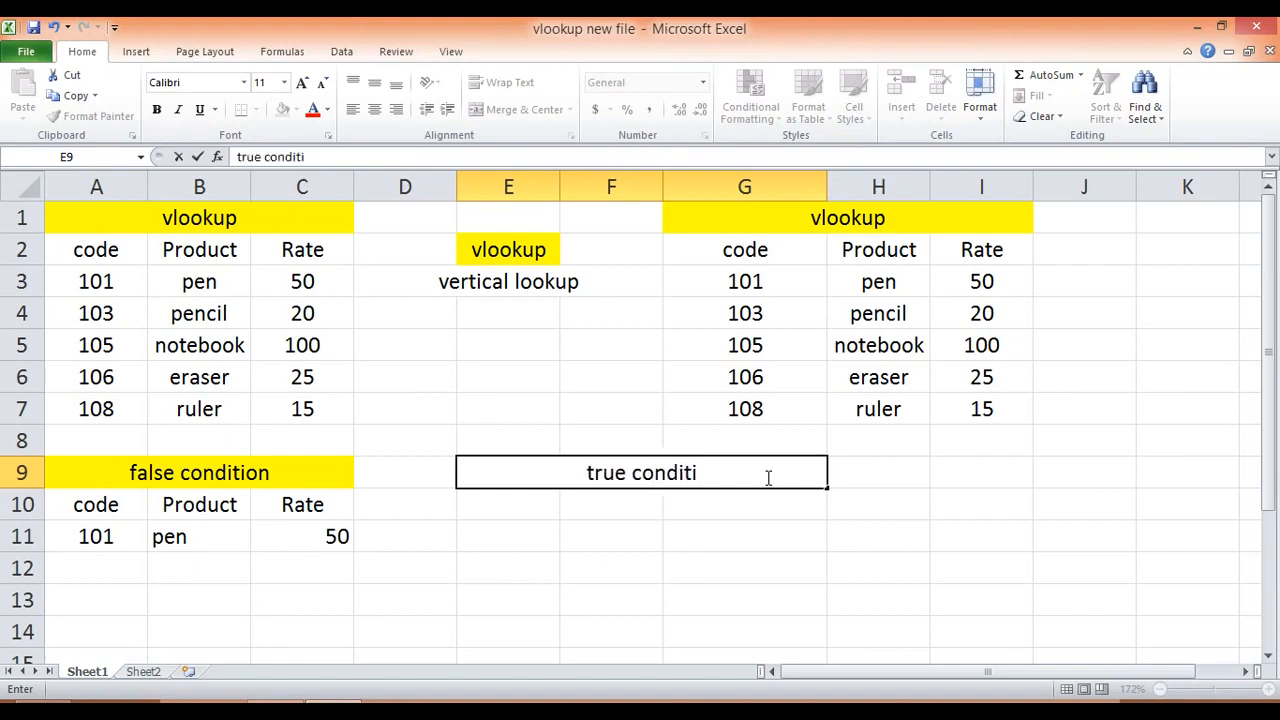
text(on)
key(Return)
Step: Copy the code, Product and Rate headers from A10:C10 into E10:G10 under the true condition heading
key(Up)
key(Up)
key(Up)
key(Down)
key(Down)
key(Down)
key(Left)
key(Left)
key(Left)
key(Left)
key(shift+Right)
key(shift+Right)
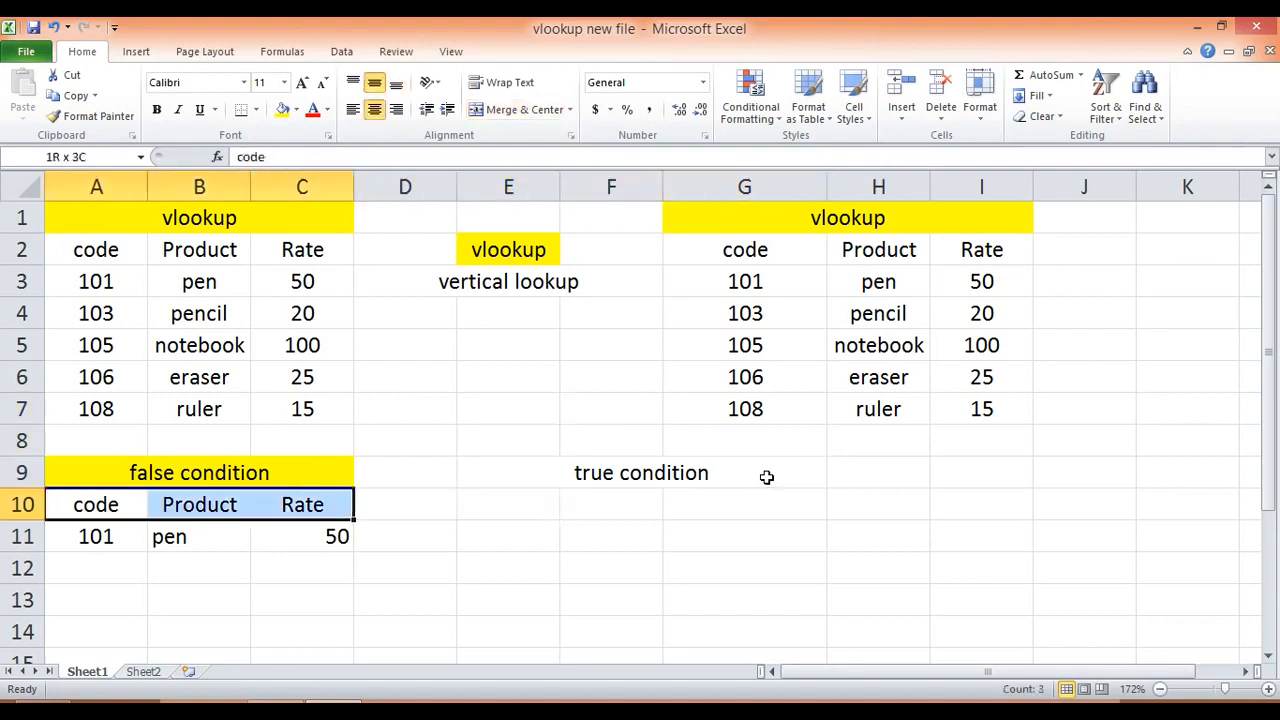
key(ctrl+c)
key(Right)
key(Right)
key(Right)
key(Right)
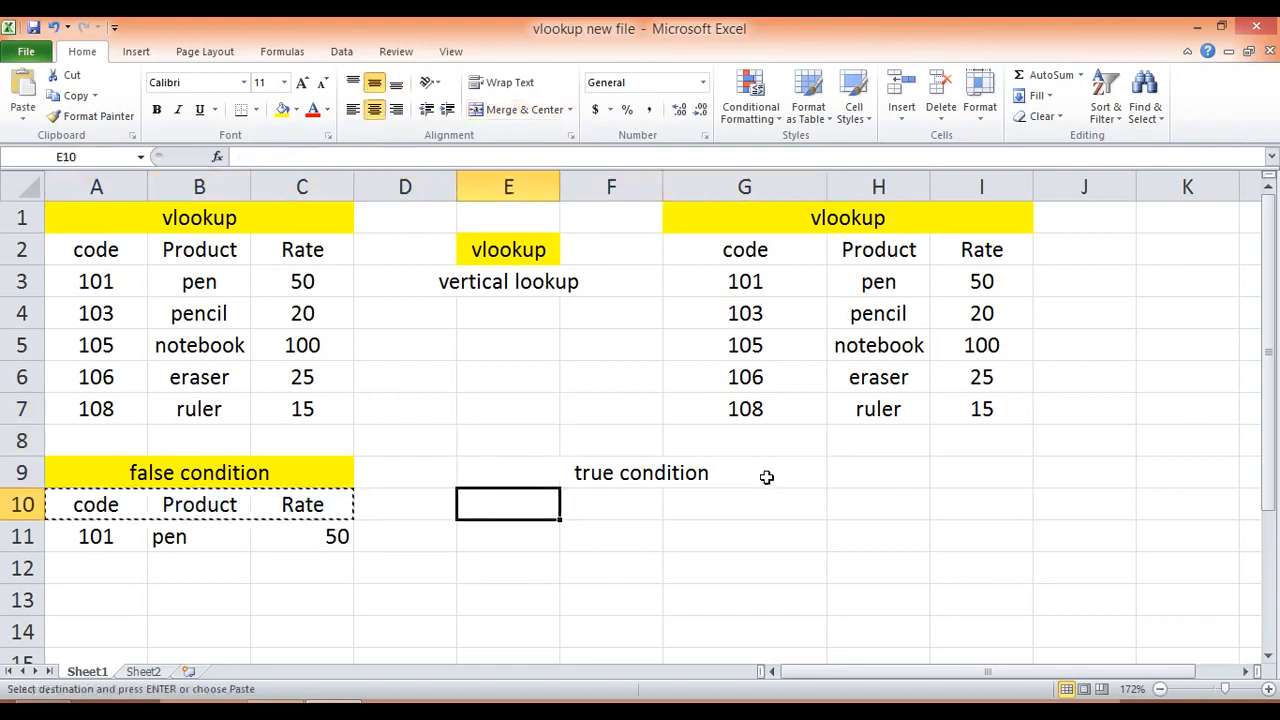
key(ctrl+v)
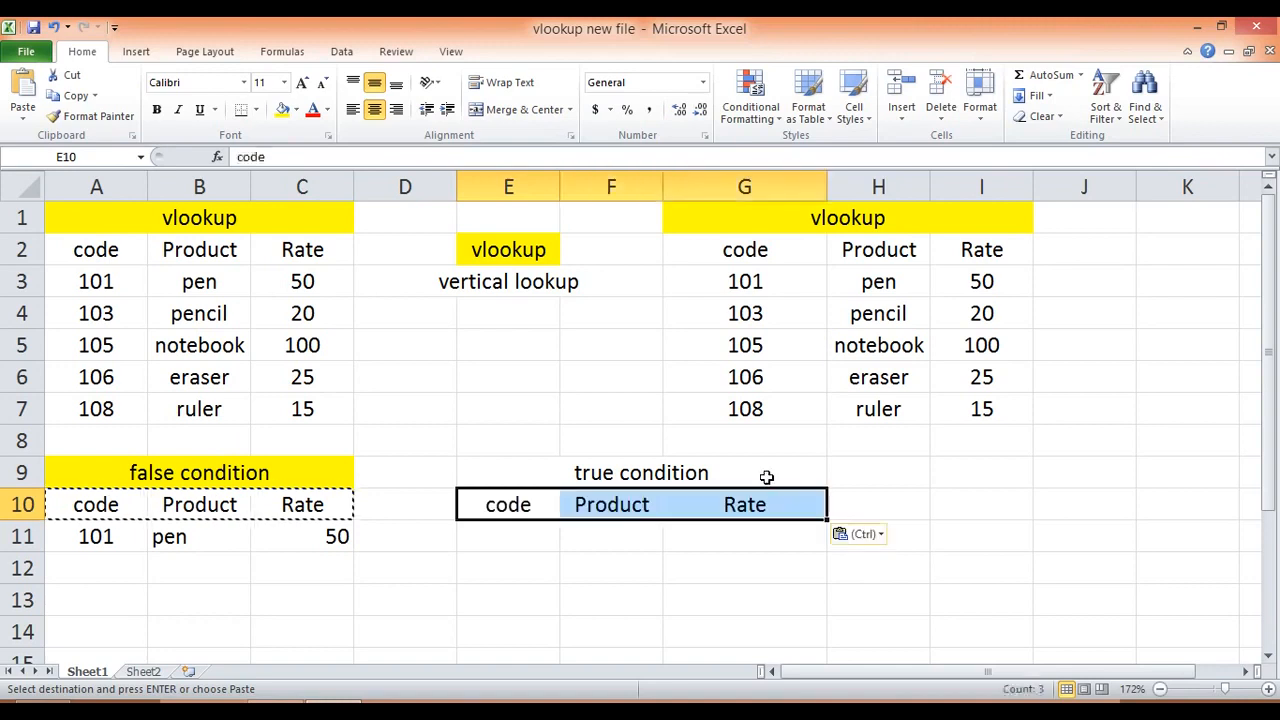
Step: Start a VLOOKUP formula in F11 under the true condition's Product header, with E11 as the lookup value
key(Down)
key(Escape)
key(Right)
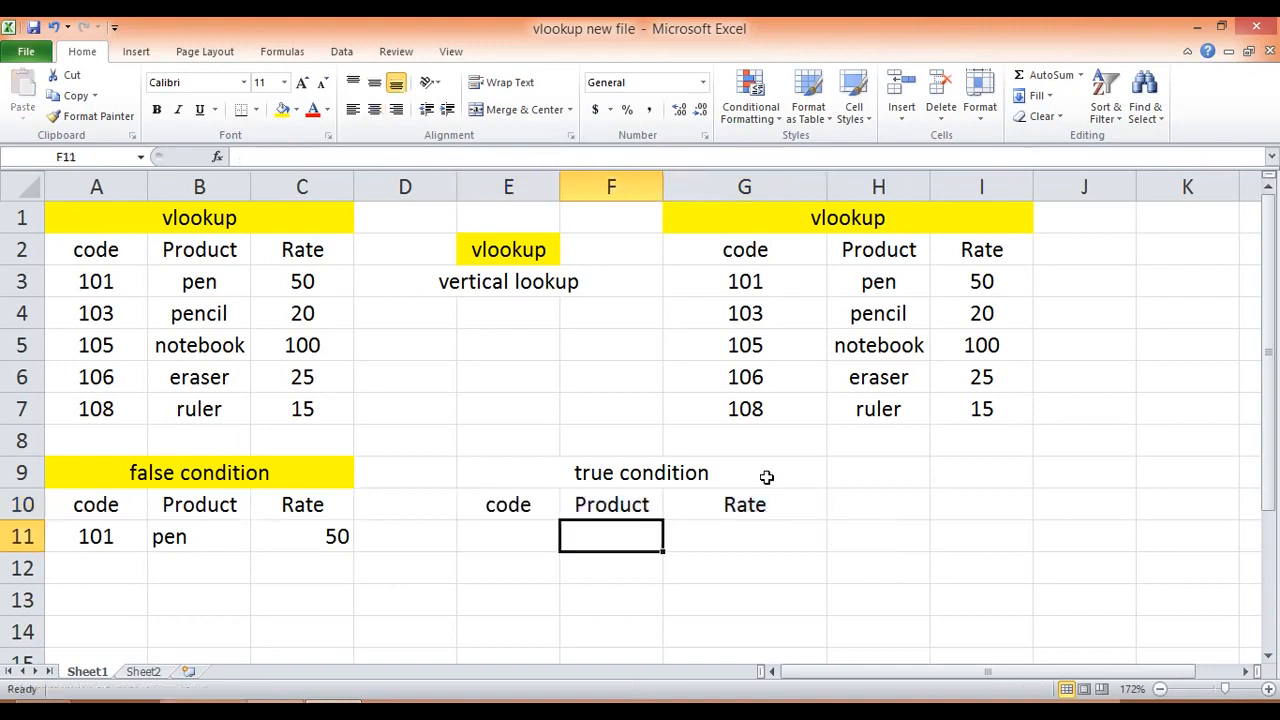
text(=vlo)
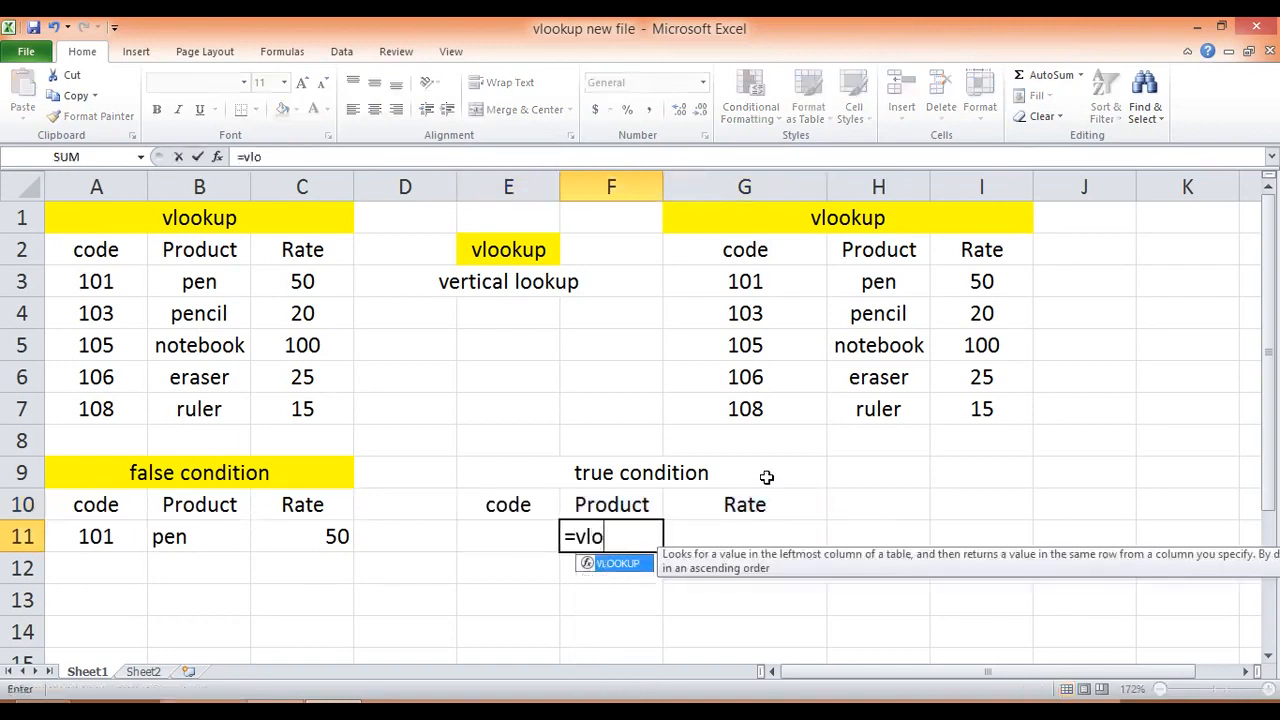
key(Tab)
key(Left)
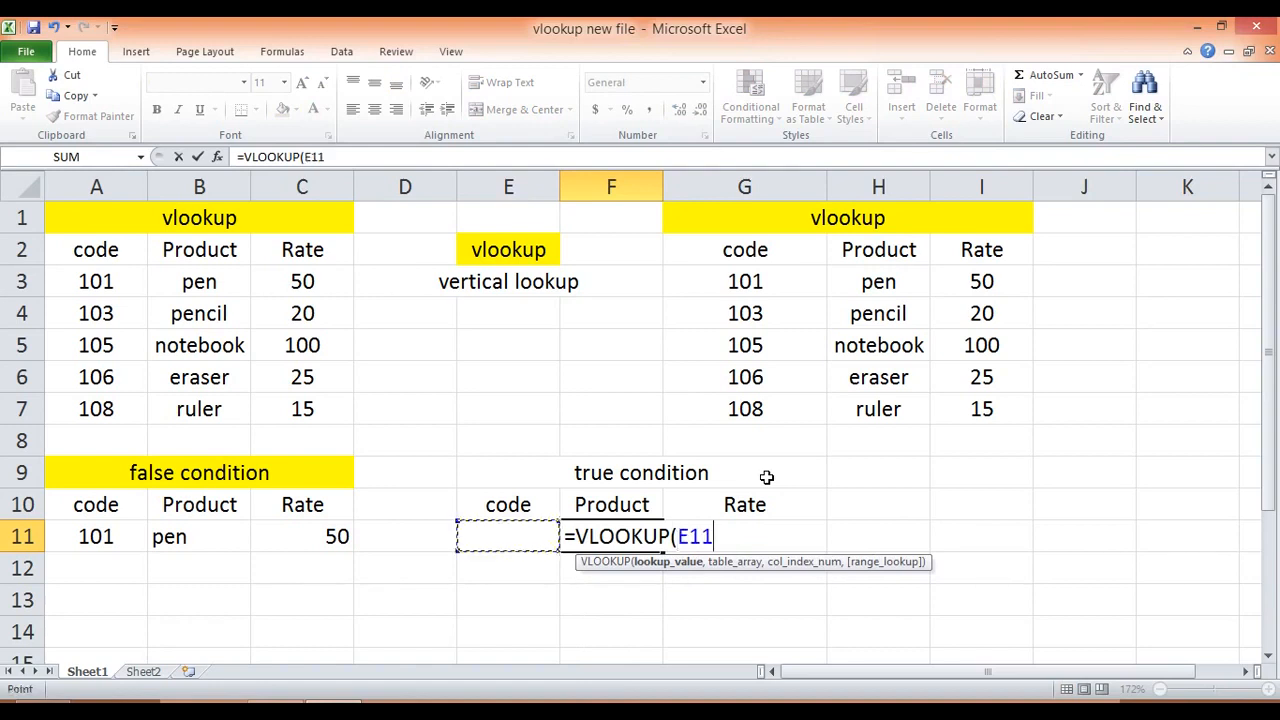
Step: Add the product table range G3:I7 as the table array of the F11 formula
text(,)
key(Up)
key(Up)
key(Up)
key(Up)
key(Up)
key(Up)
key(Up)
key(Up)
key(Up)
key(Up)
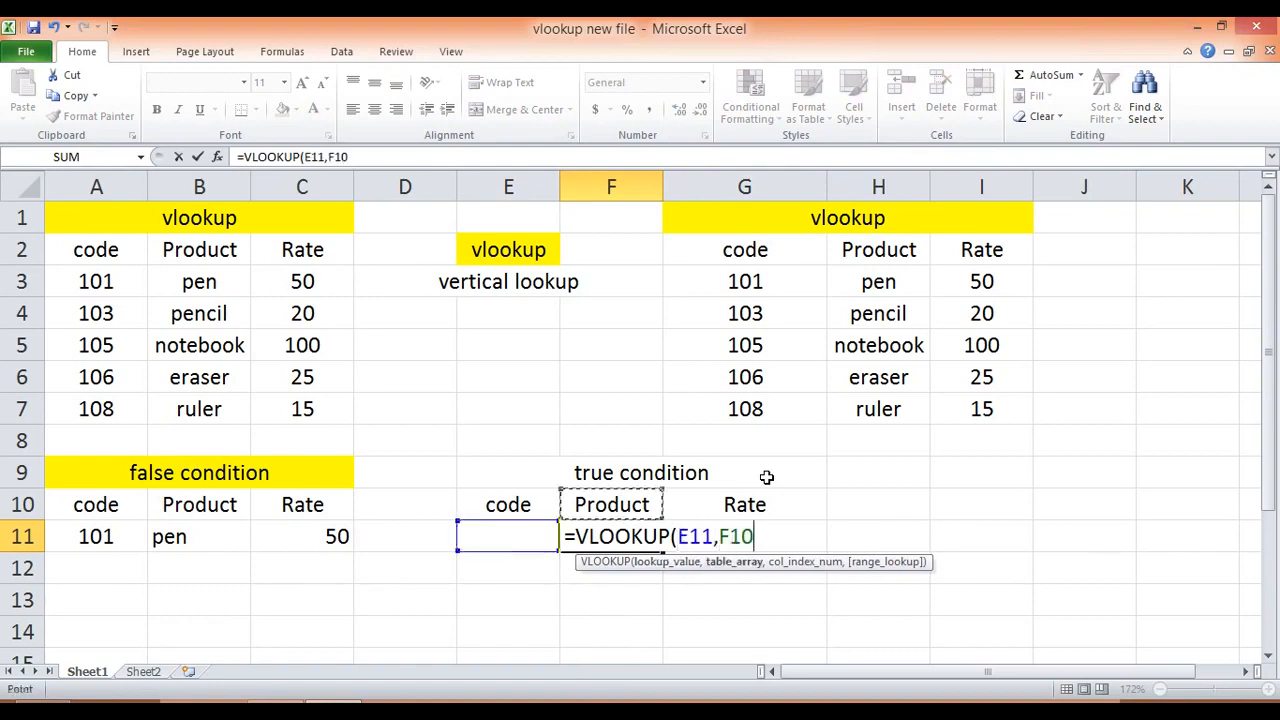
key(Right)
key(Down)
key(Down)
key(shift+Down)
key(shift+Down)
key(shift+Down)
key(shift+Down)
key(shift+Right)
key(shift+Right)
text(,)
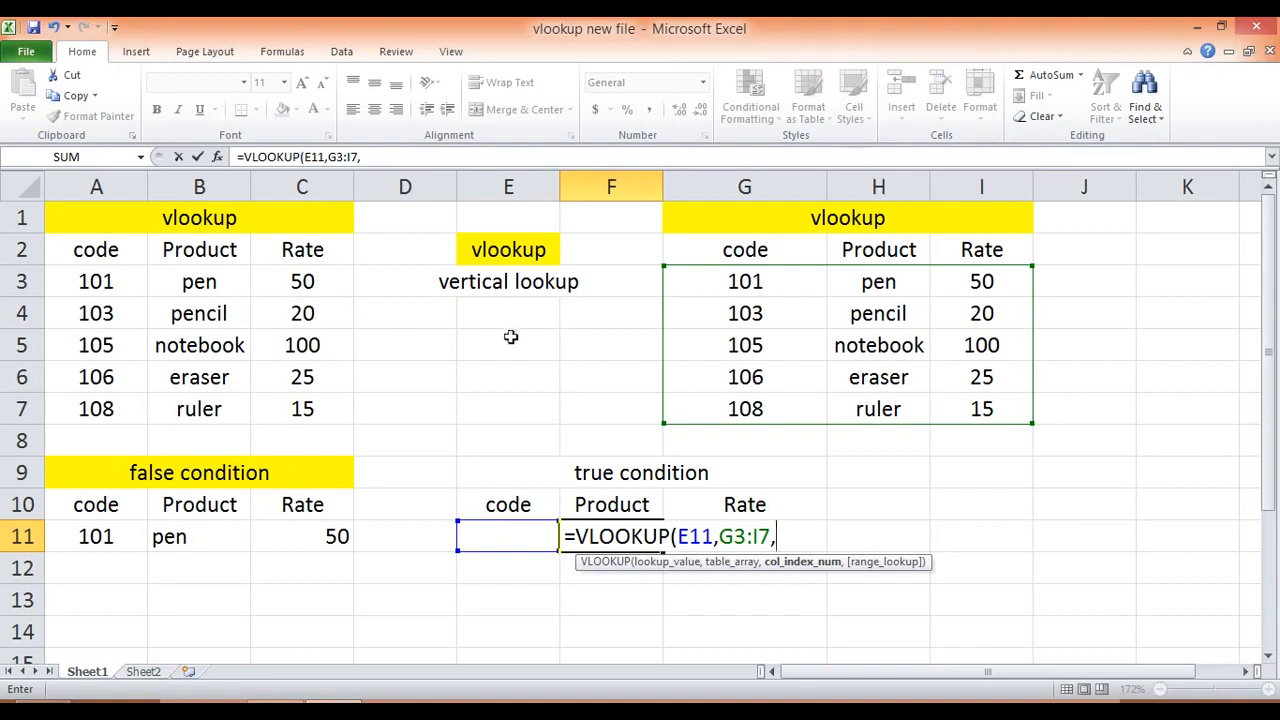
Step: Complete the F11 formula with column index 2 and the match type true, giving =VLOOKUP(E11,G3:I7,2,true)
click(692, 324)
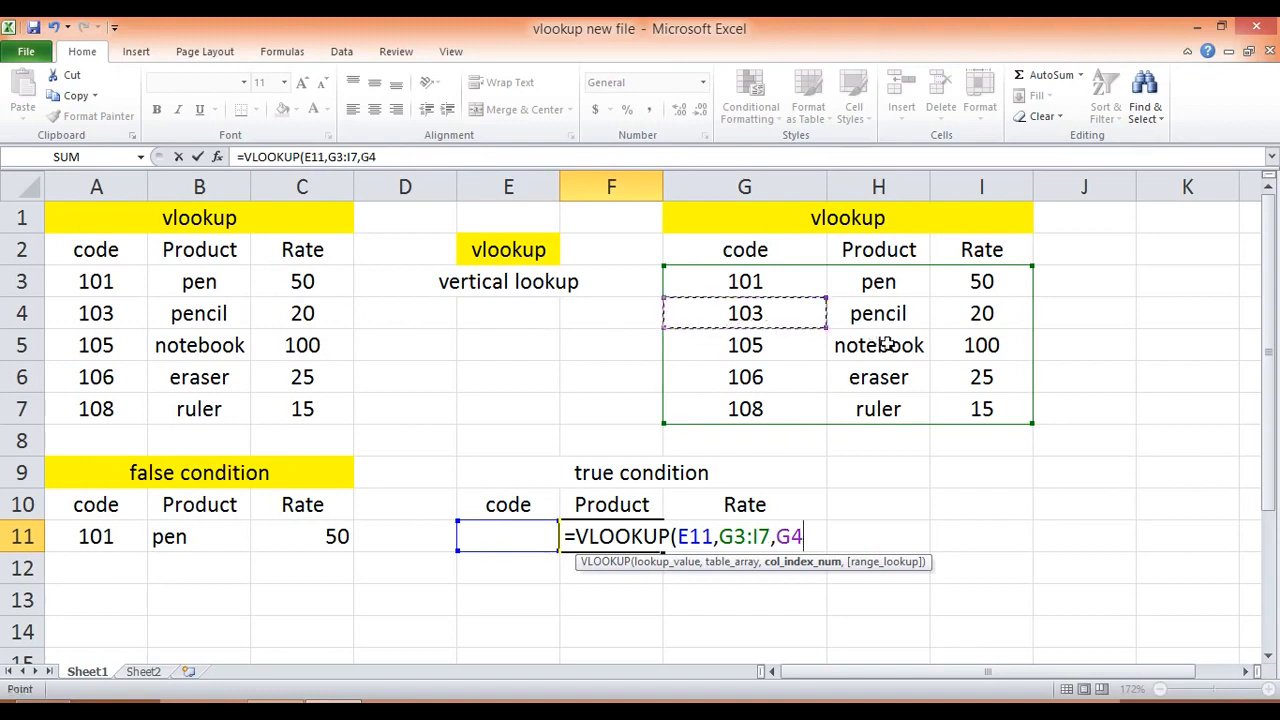
key(BackSpace)
key(BackSpace)
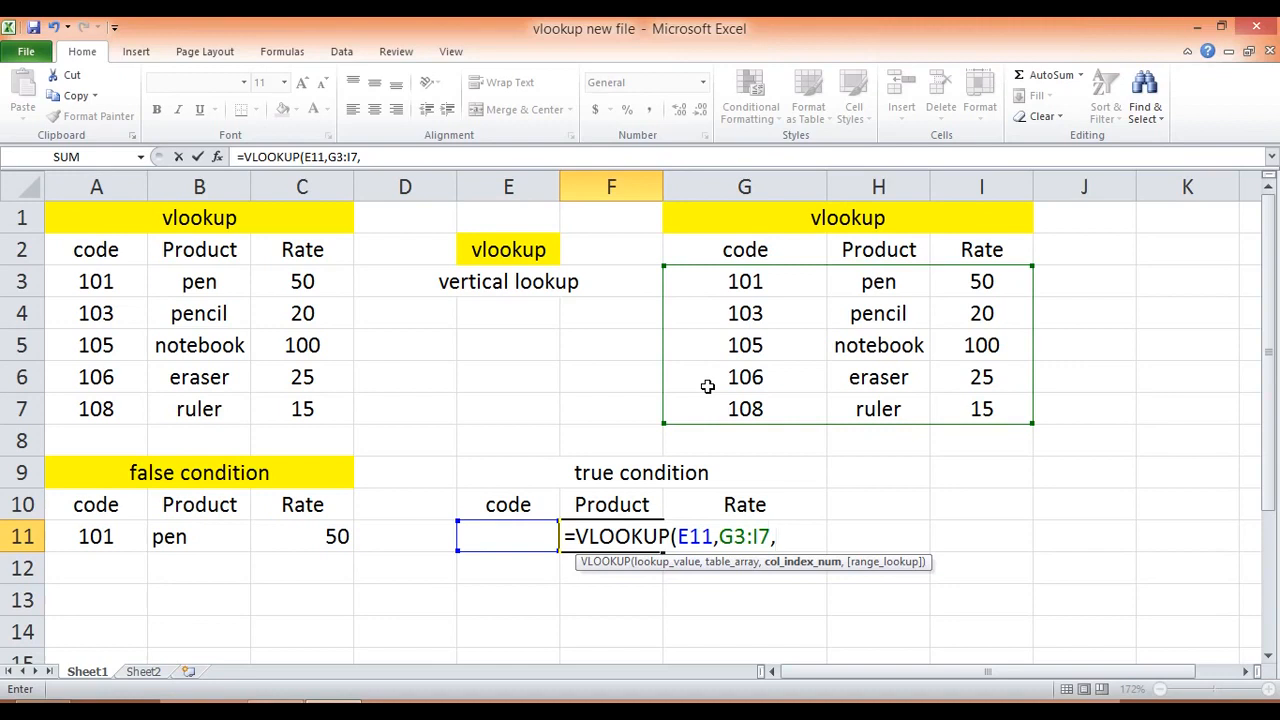
text(2,tr)
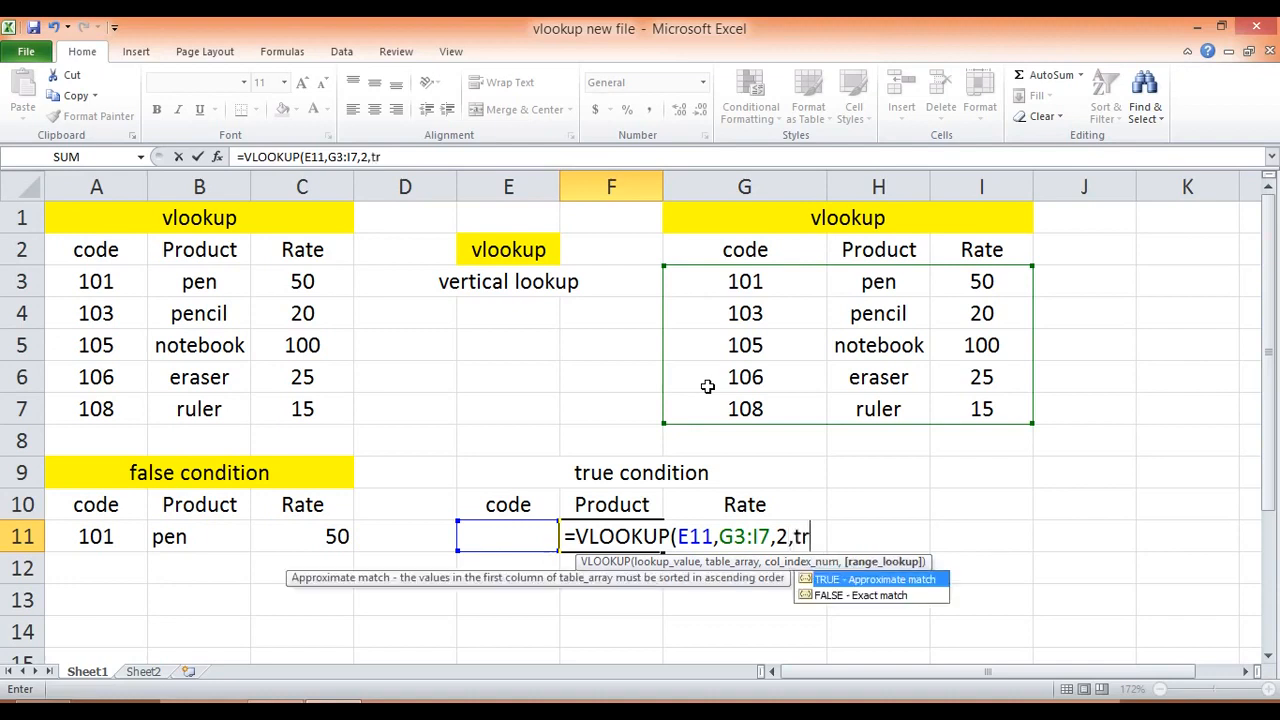
text(ue))
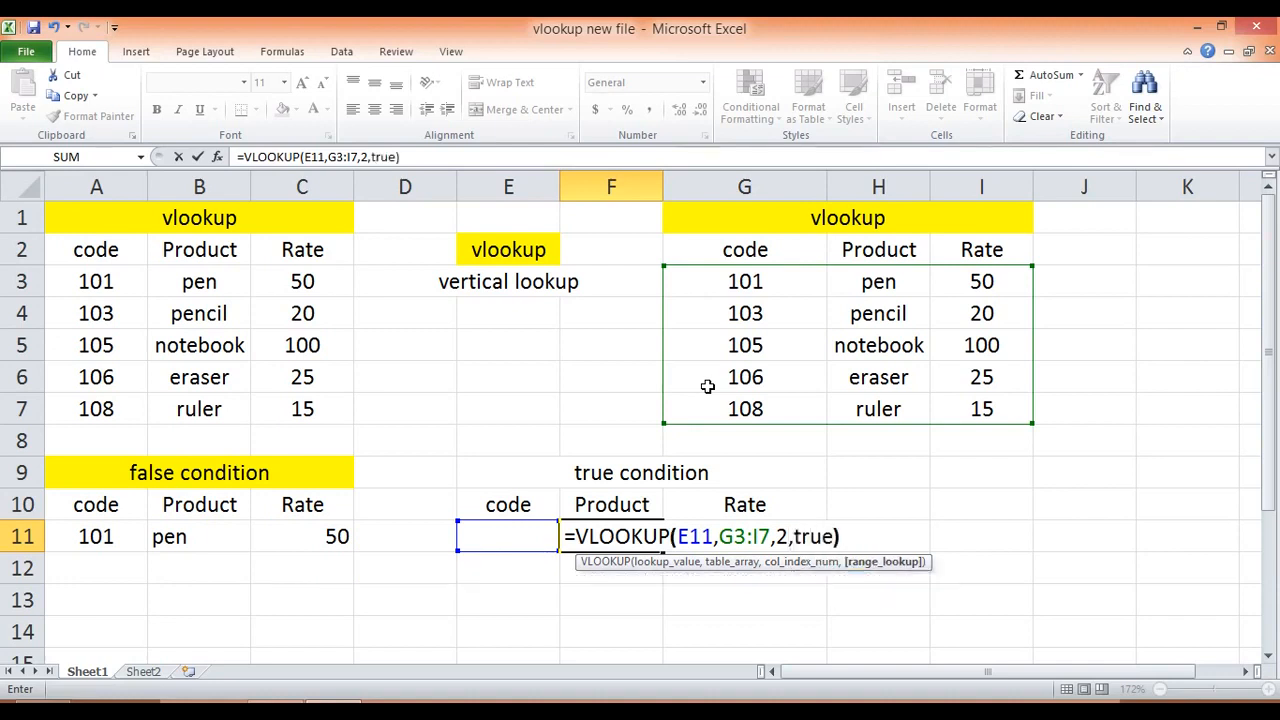
key(Return)
Step: Start a VLOOKUP formula in G11 under the true condition's Rate header, with E11 as the lookup value
key(Up)
key(Right)
text(=)
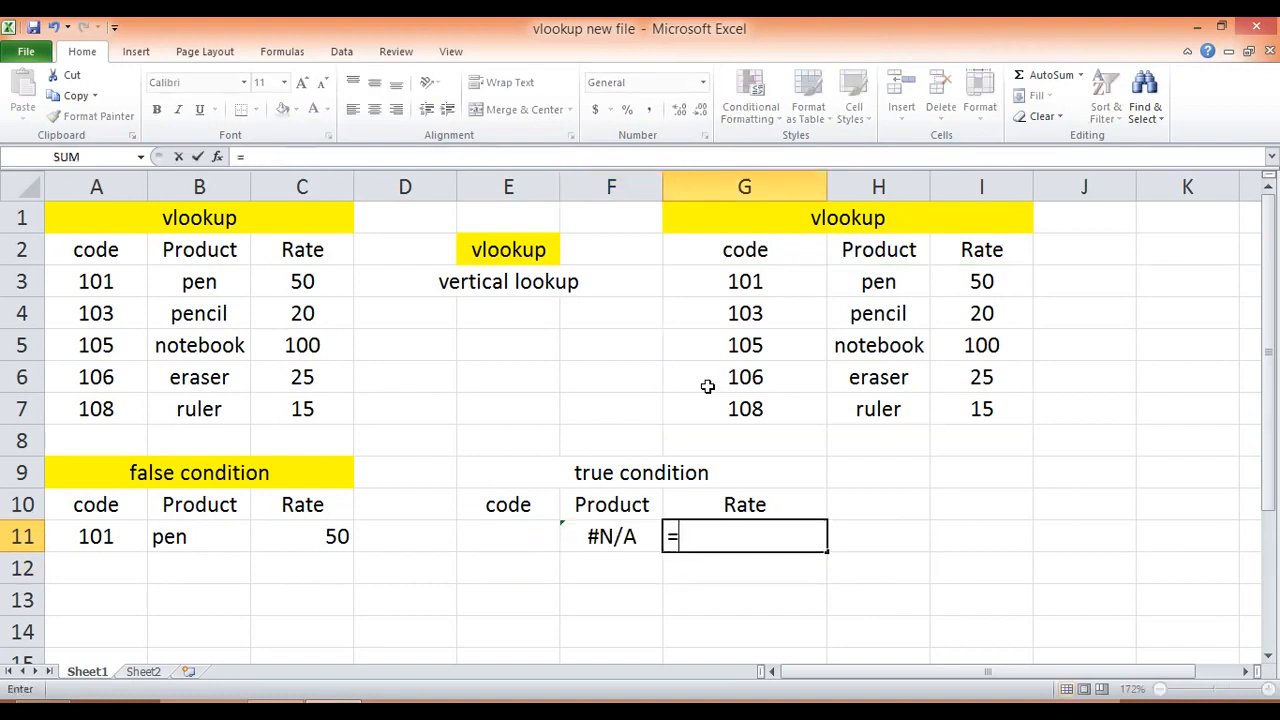
text(vlo)
key(Tab)
key(Left)
key(Left)
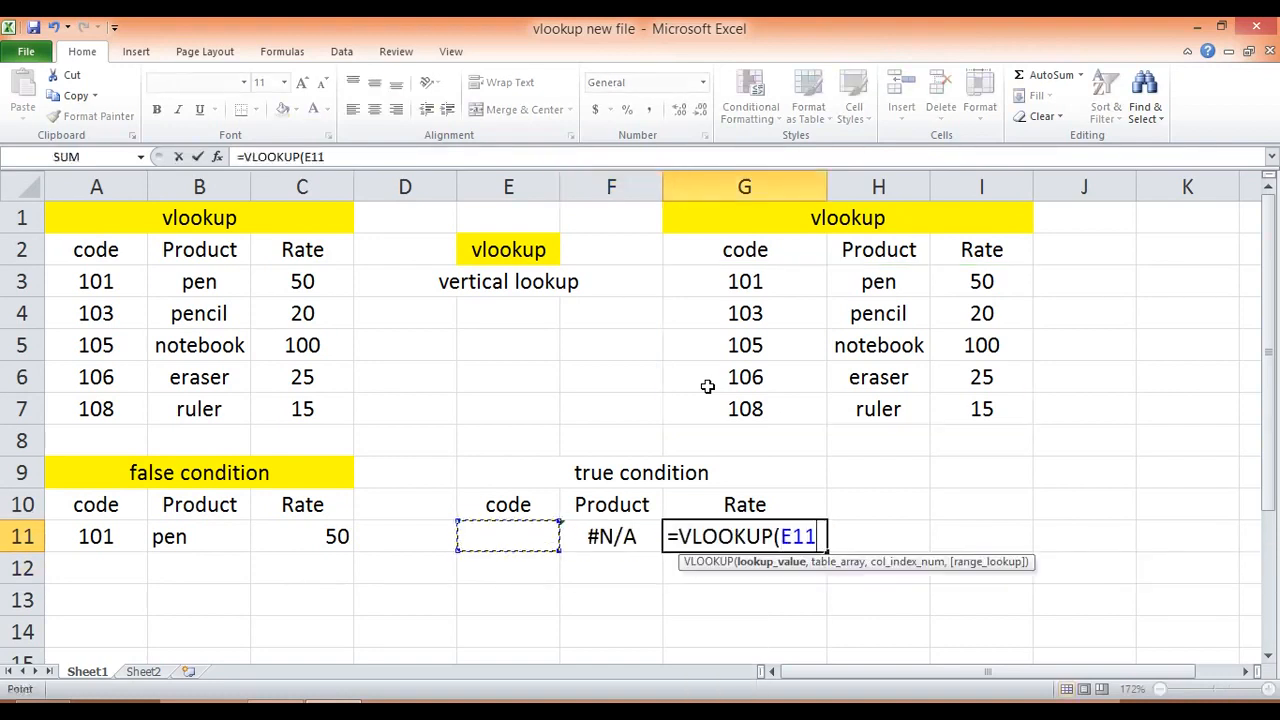
Step: Add the product table range G3:I7 as the table array of the G11 formula
text(,)
key(Up)
key(Up)
key(Up)
key(Up)
key(Up)
key(Up)
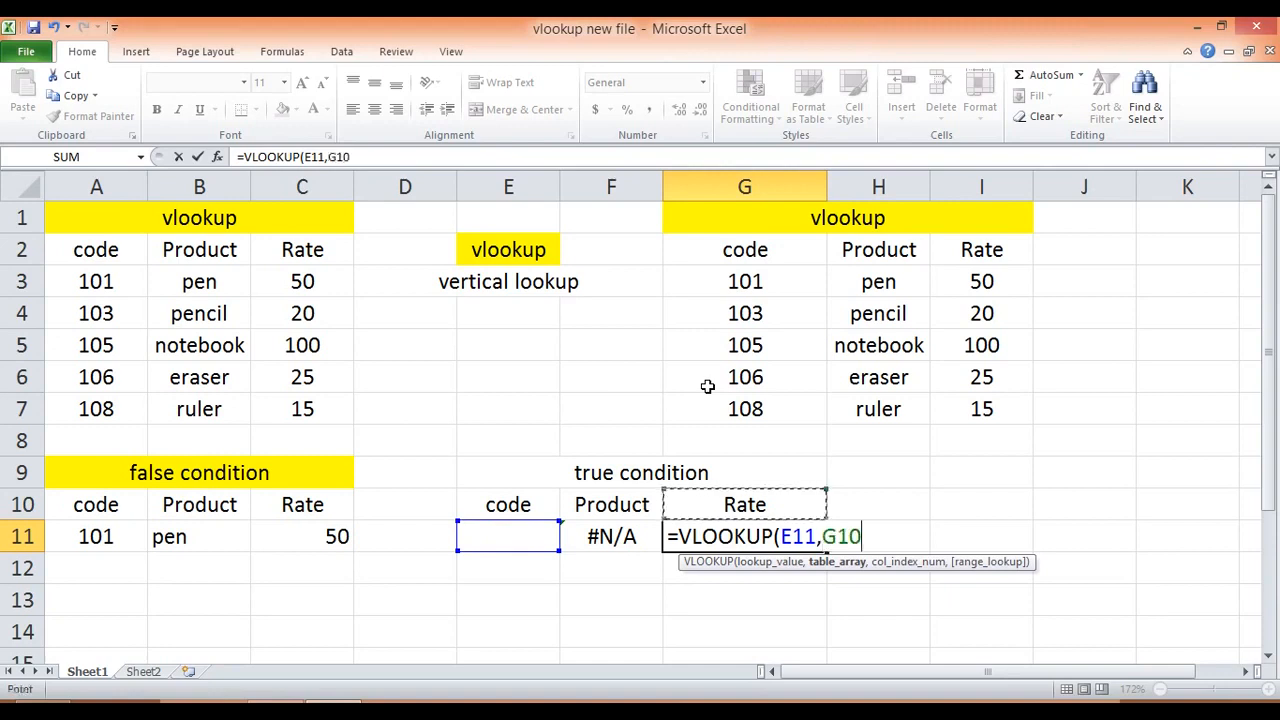
key(Up)
key(Up)
key(shift+Down)
key(shift+Down)
key(shift+Down)
key(shift+Down)
key(shift+Right)
key(shift+Right)
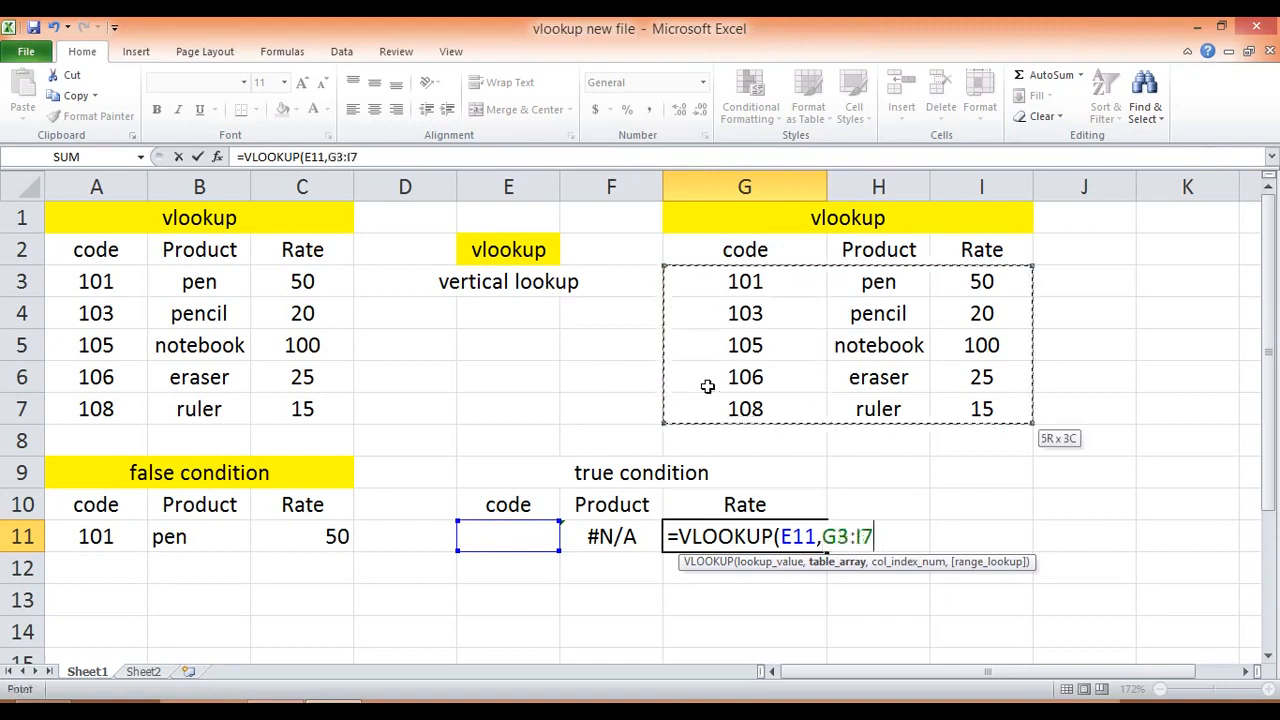
text(,)
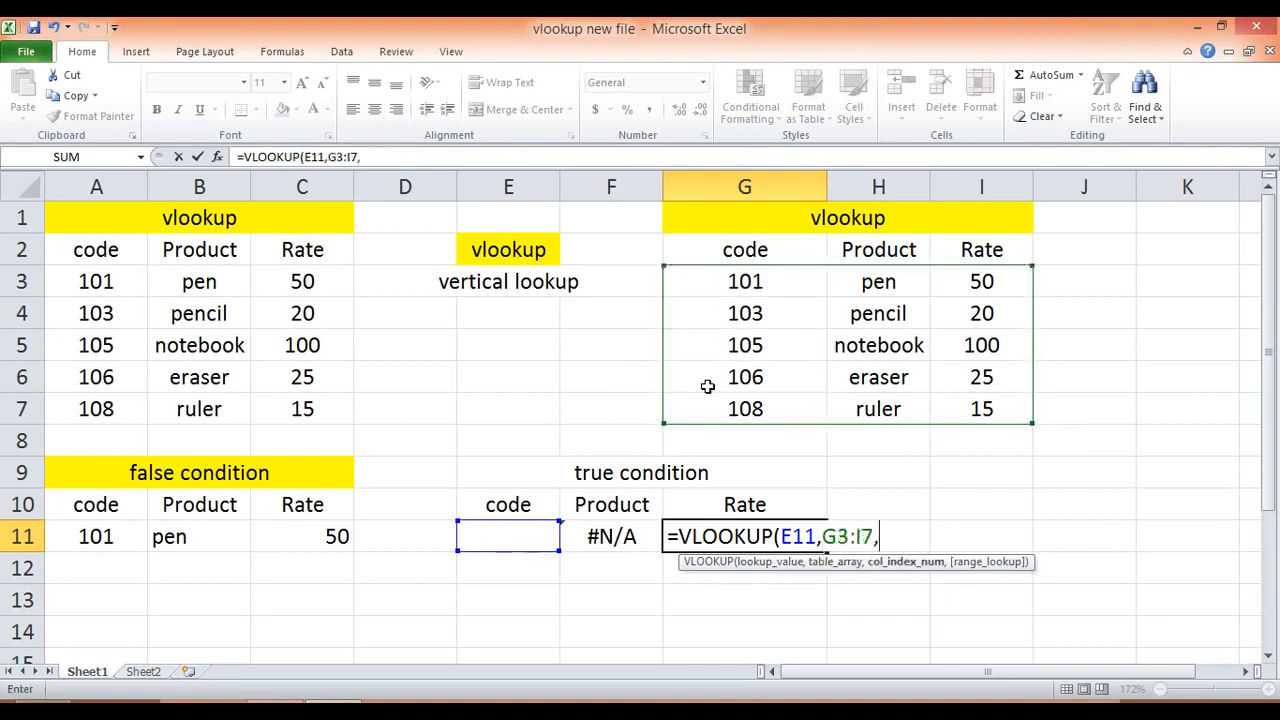
text(3,true)
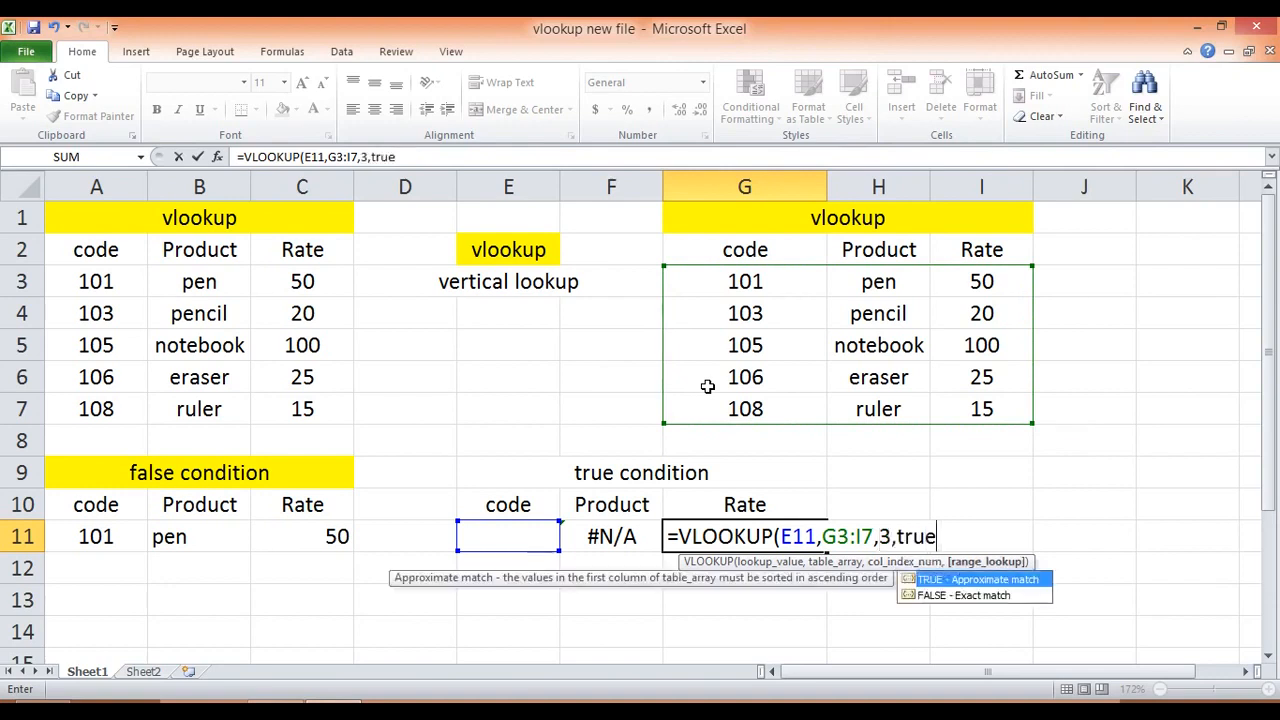
text())
Step: Complete the G11 formula with column index 3 and the match type true, giving =VLOOKUP(E11,G3:I7,3,true)
key(Return)
Step: Test the true condition lookup by entering code 101 and after it code 103 in E11
key(Up)
key(Left)
key(Left)
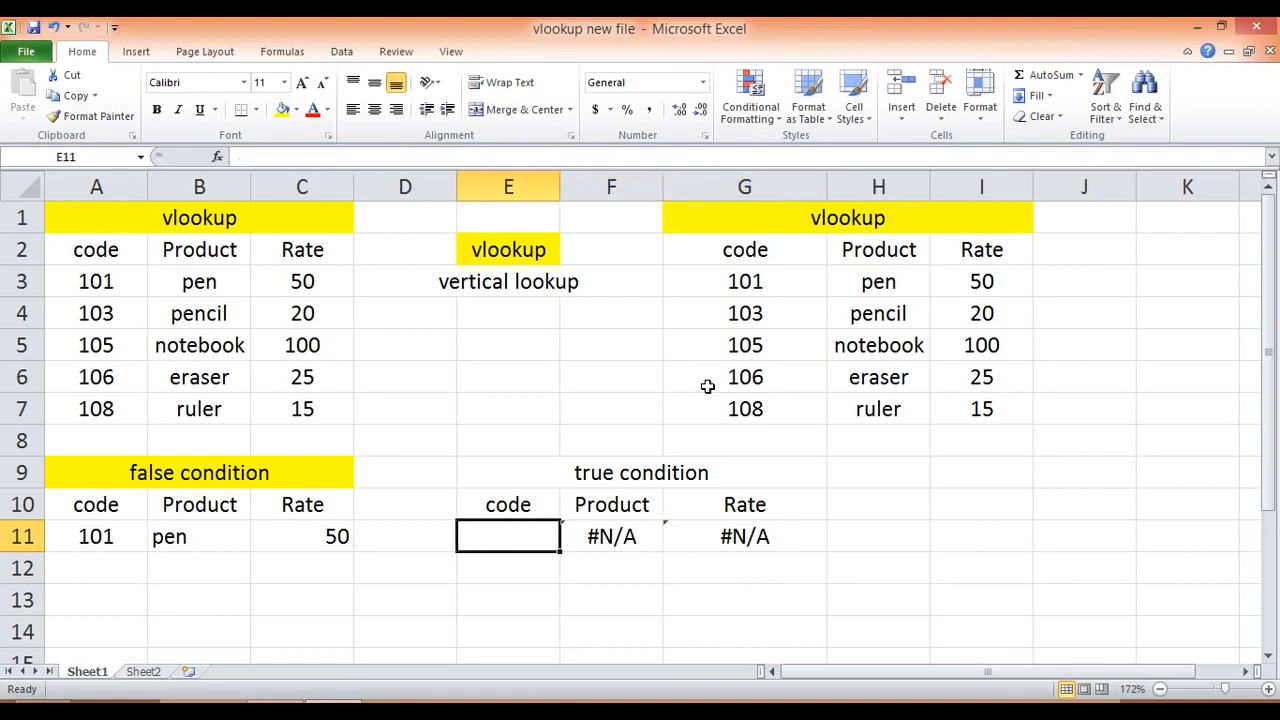
text(101)
key(Return)
key(Up)
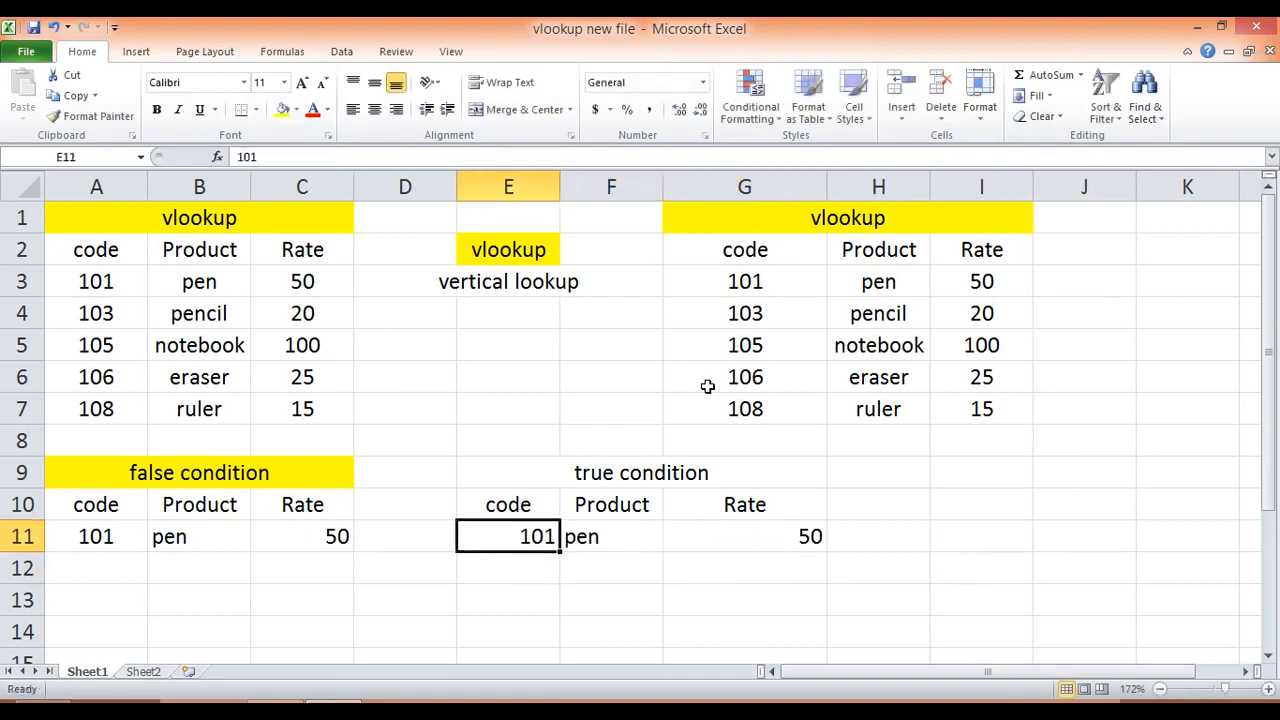
text(103)
key(Return)
Step: Fill the merged "true condition" heading in E9:G9 with yellow
key(Up)
key(Up)
key(Up)
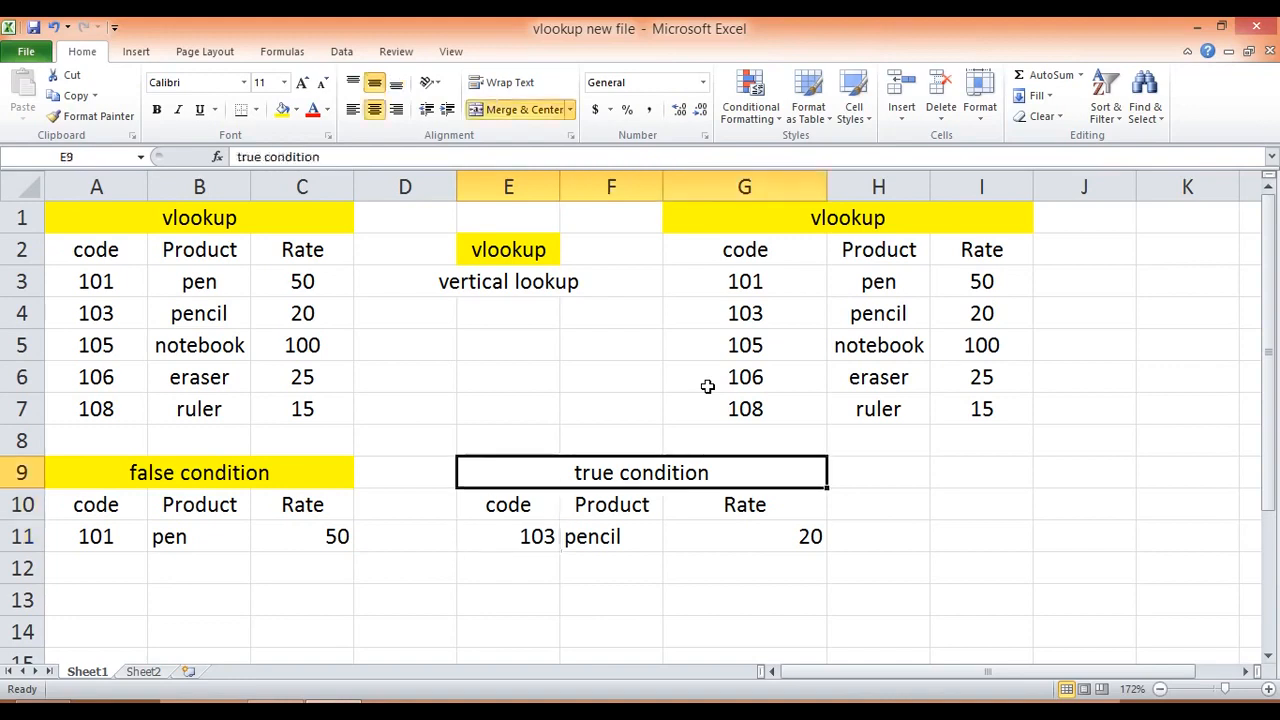
click(283, 111)
Step: Test the false condition lookup with the unlisted code 102 in A11
click(545, 538)
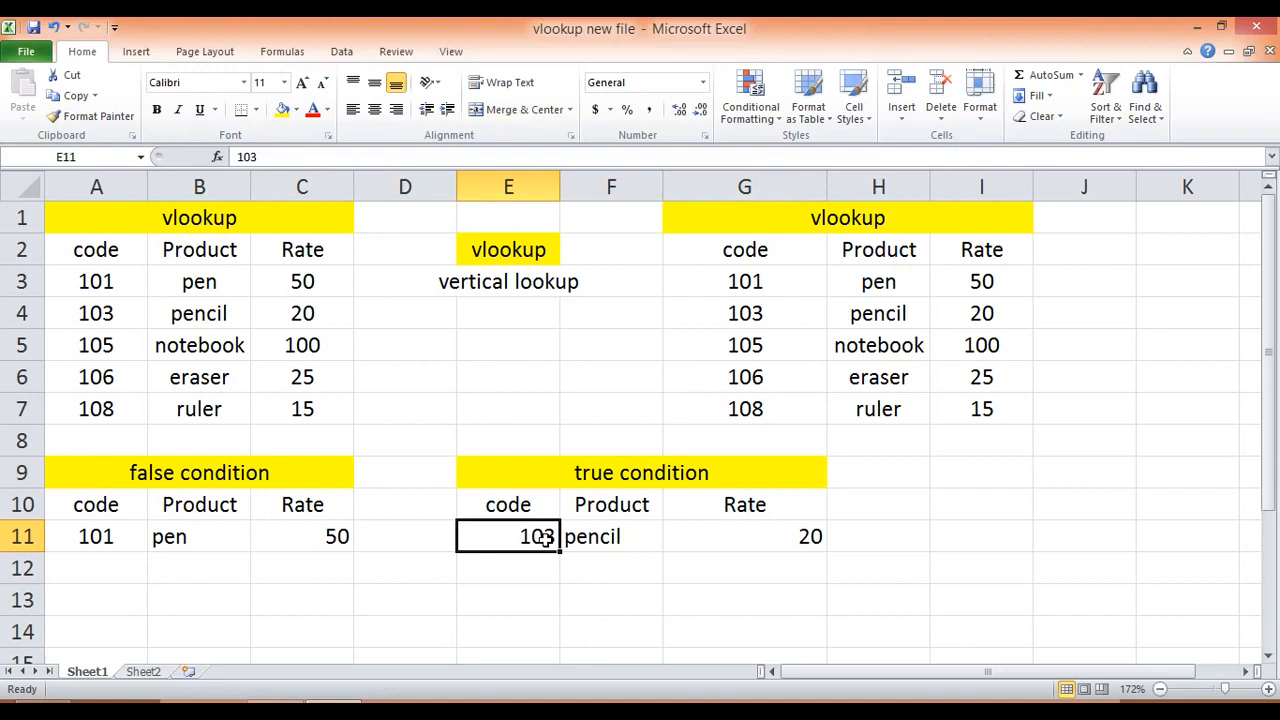
key(Left)
key(Left)
key(Left)
key(Left)
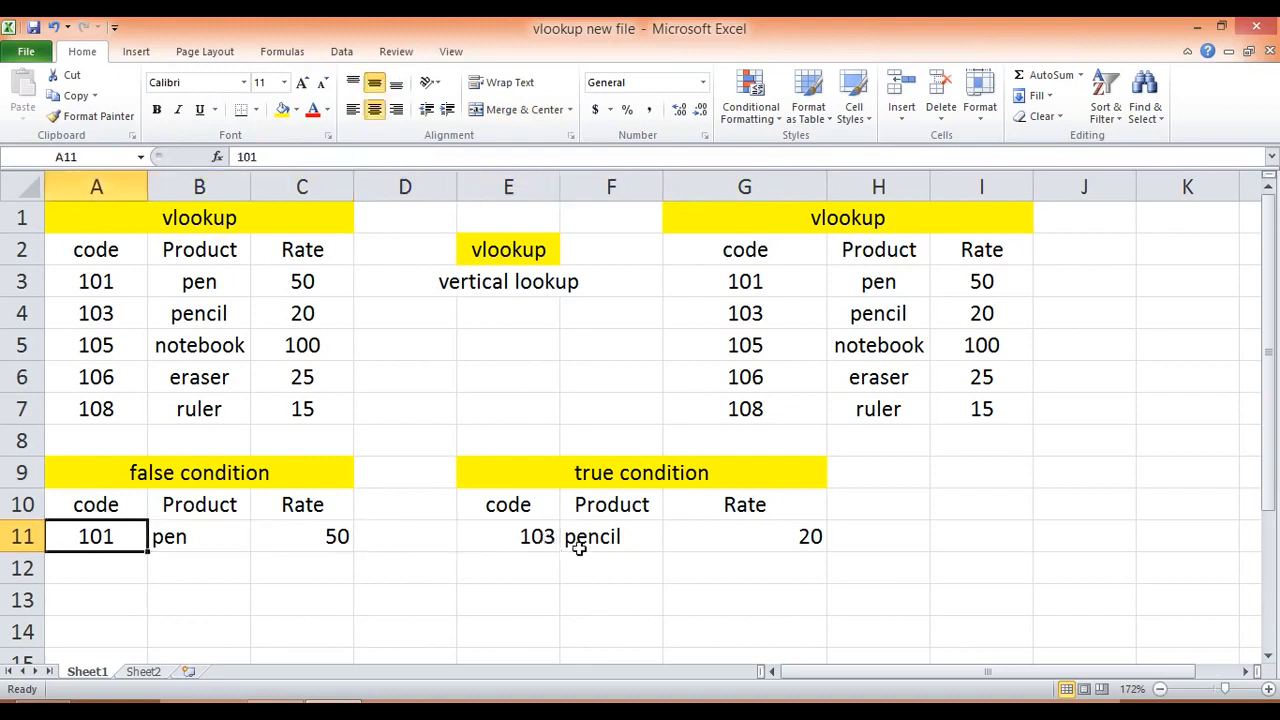
text(102)
key(Return)
Step: Test the true condition lookup with the unlisted code 102 in E11
key(Up)
key(Right)
key(Right)
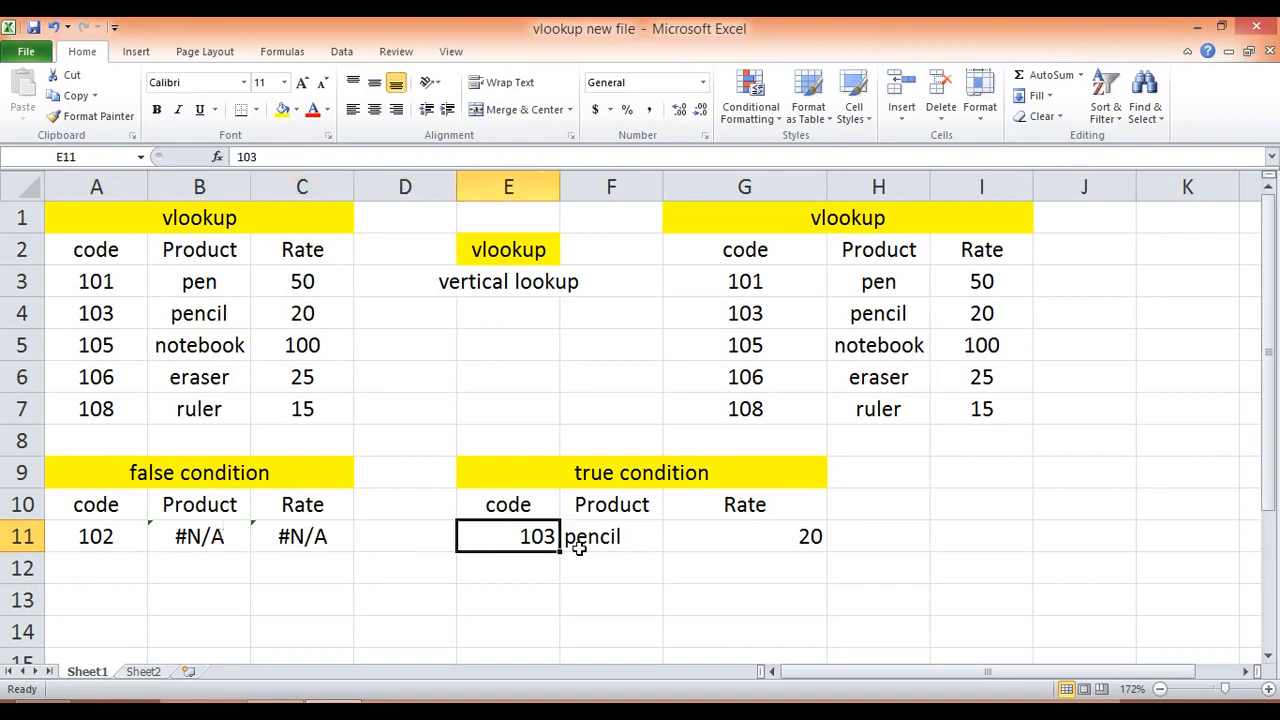
text(102)
key(Return)
Step: Test the true condition lookup with the unlisted code 104 in E11
key(Up)
text(104)
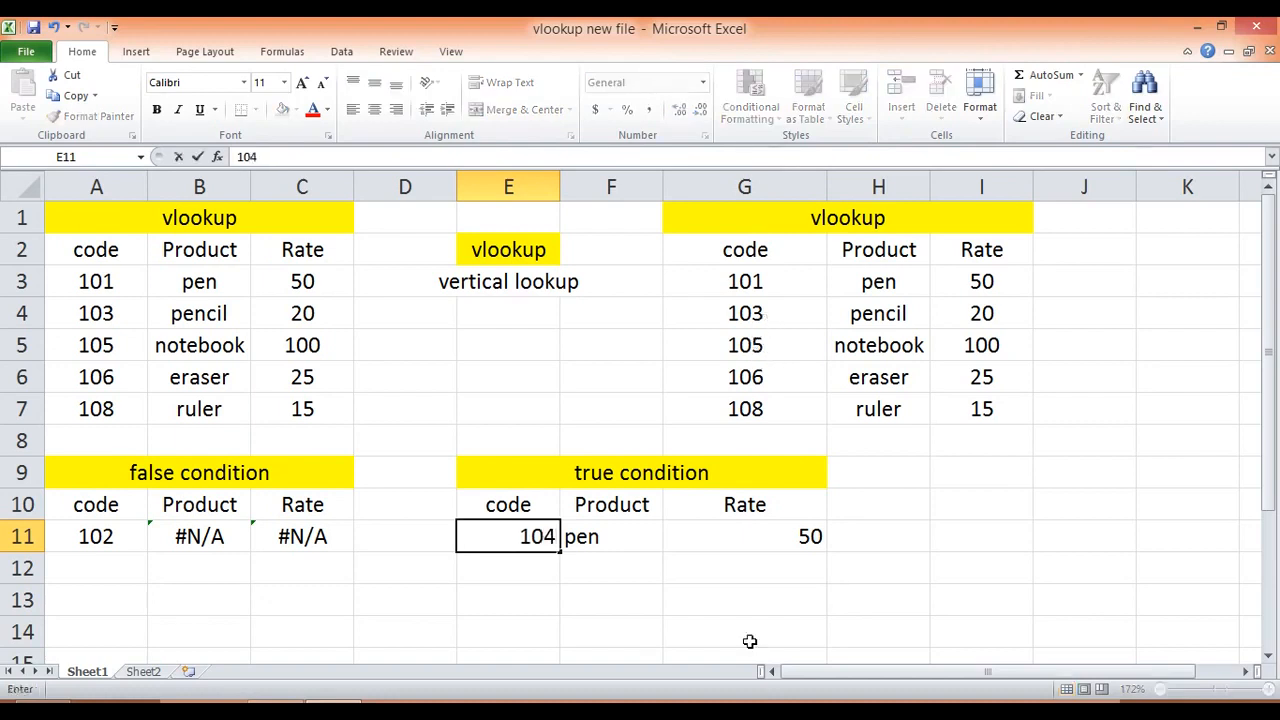
key(Return)
key(Up)
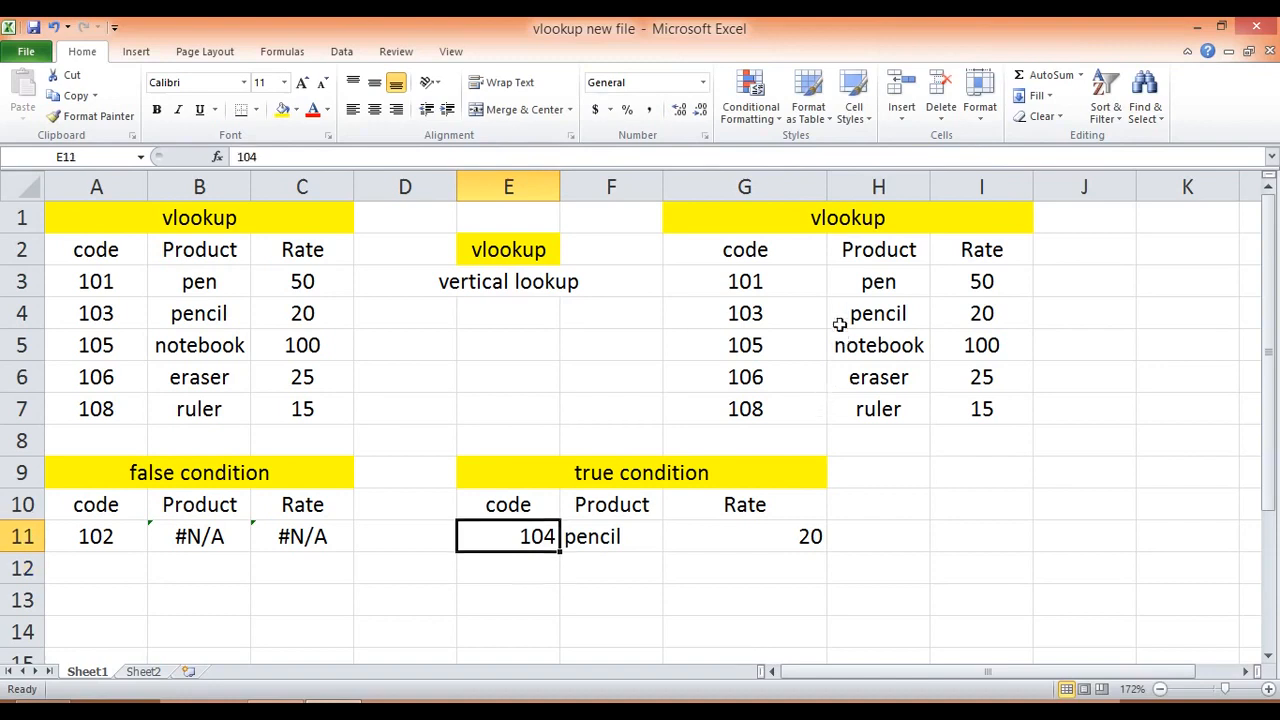
Step: Test the true condition lookup with code 1200 in E11, above the table's highest code
click(799, 418)
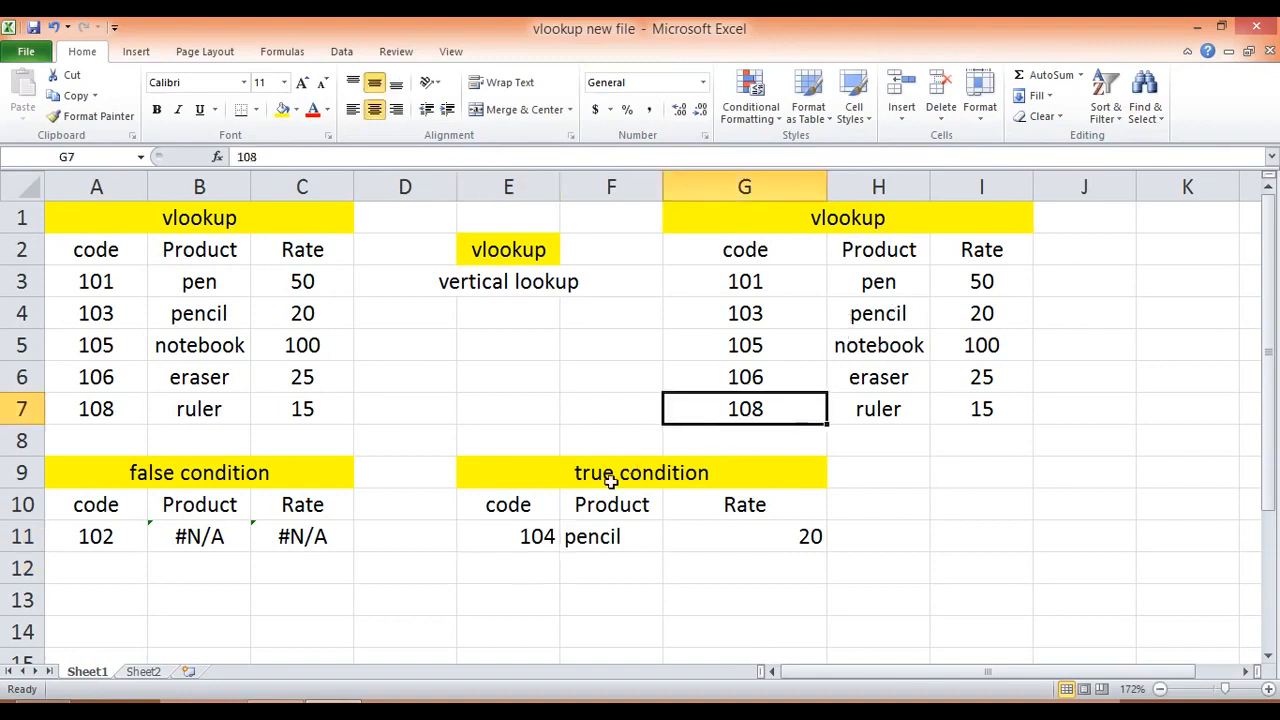
click(540, 537)
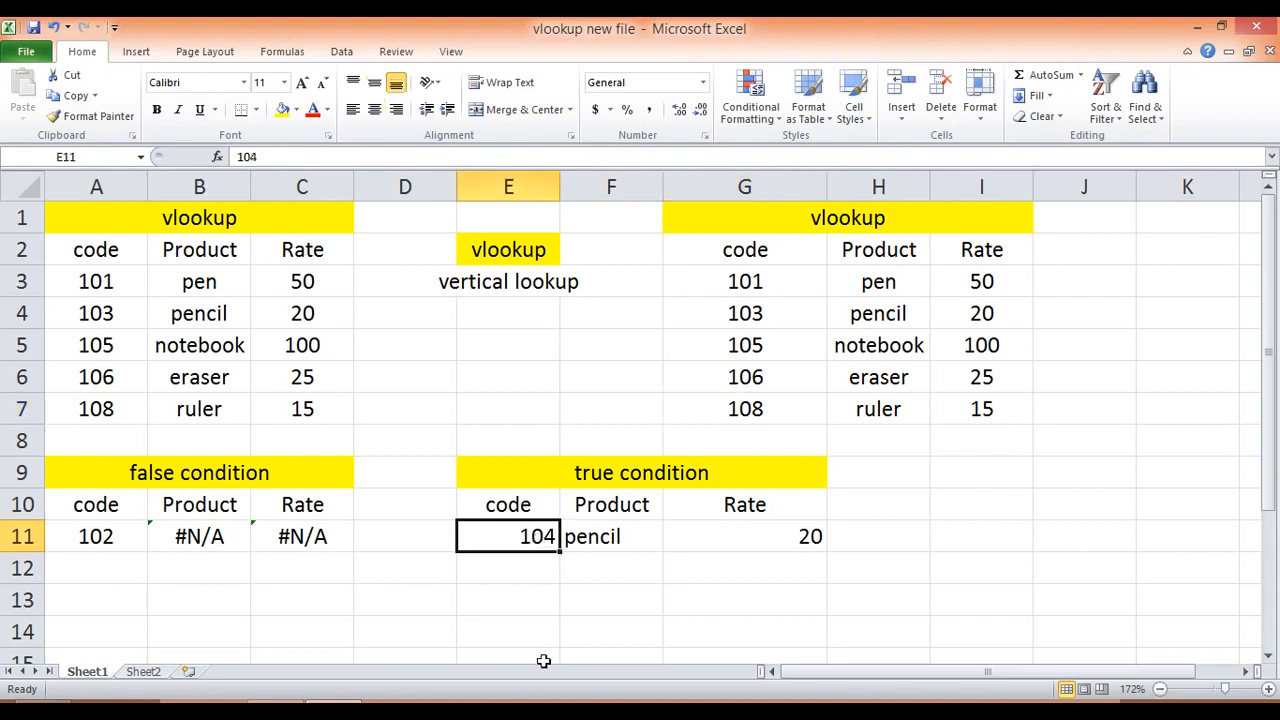
text(1200)
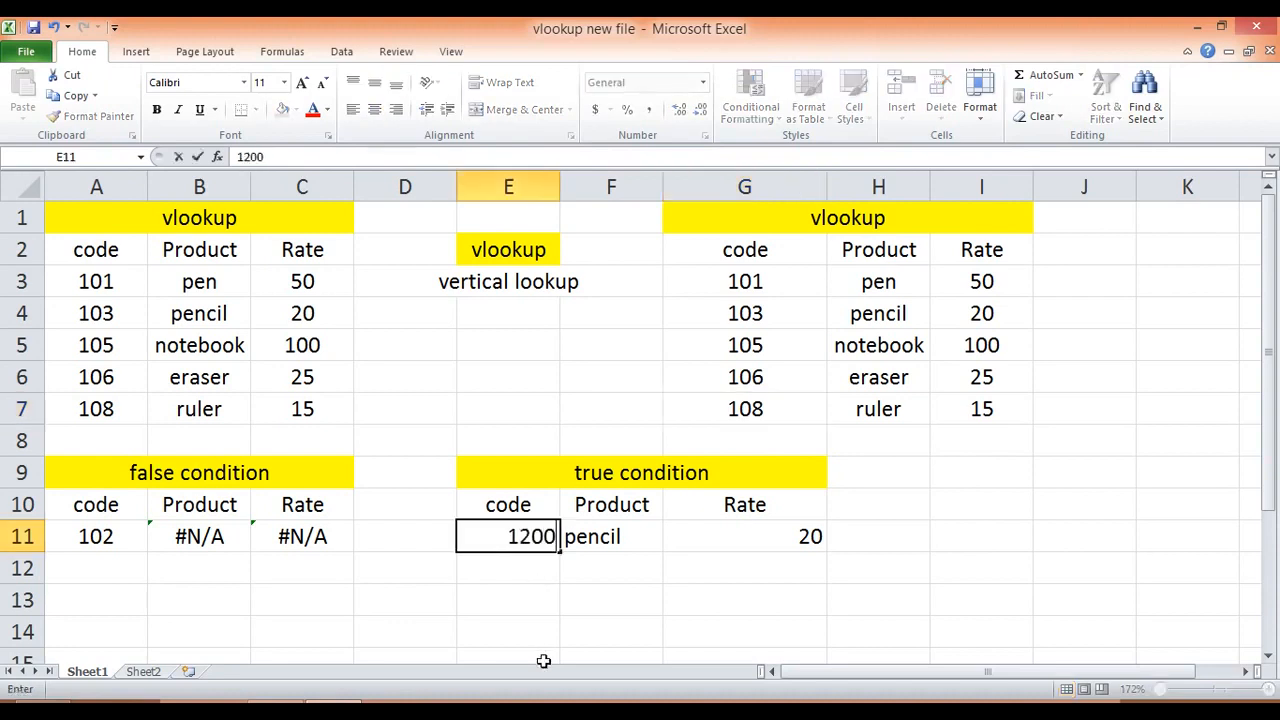
key(Return)
key(Up)
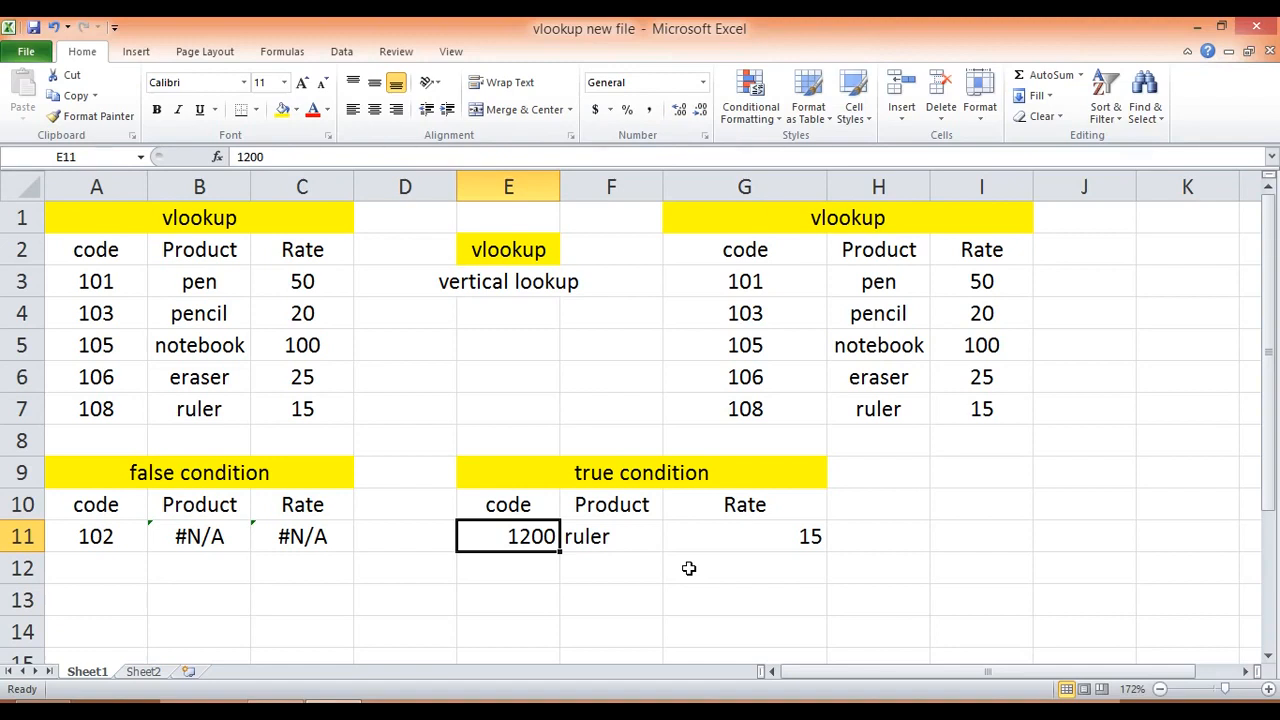
Step: Test the true condition lookup with code 100 in E11, below the table's lowest code
click(758, 298)
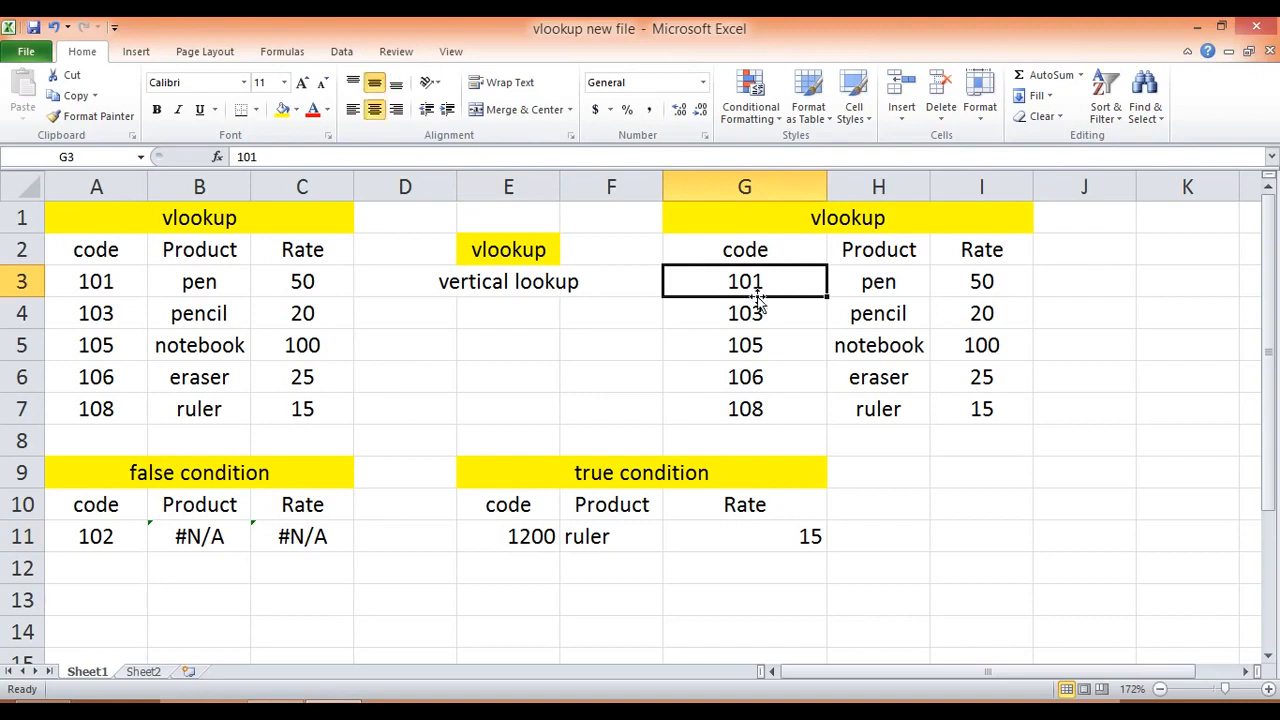
click(552, 535)
text(100)
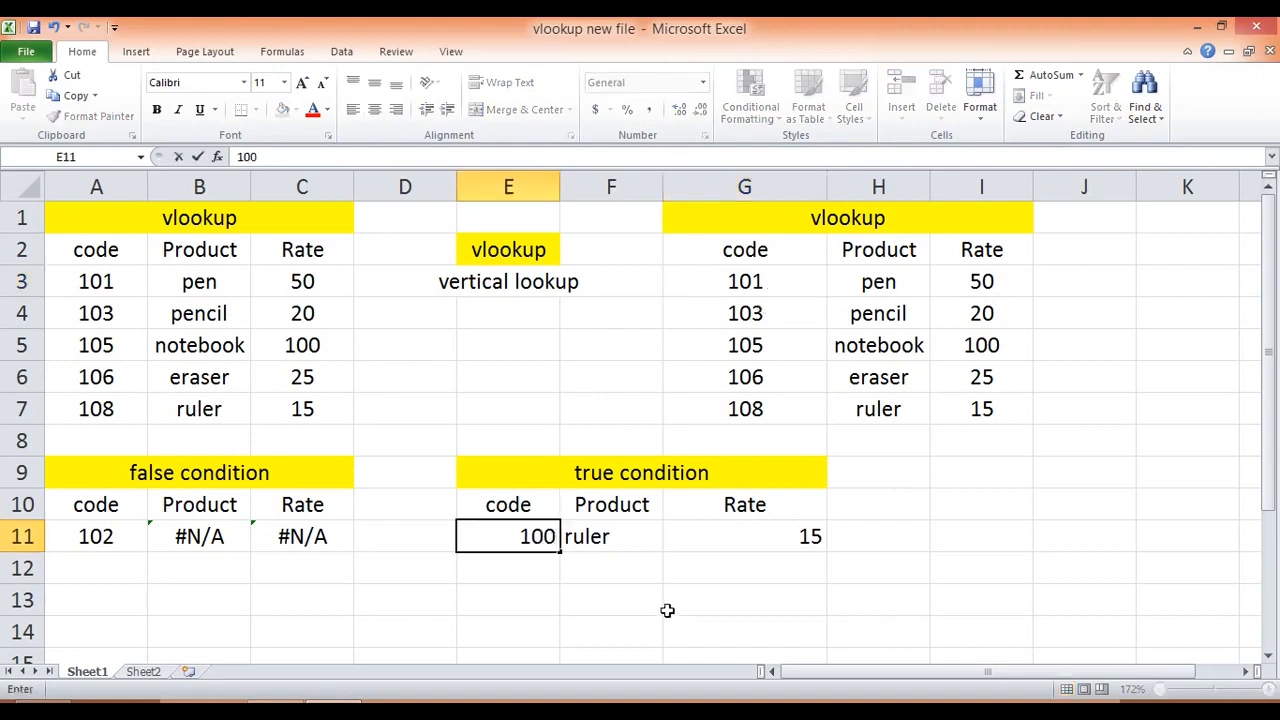
key(Return)
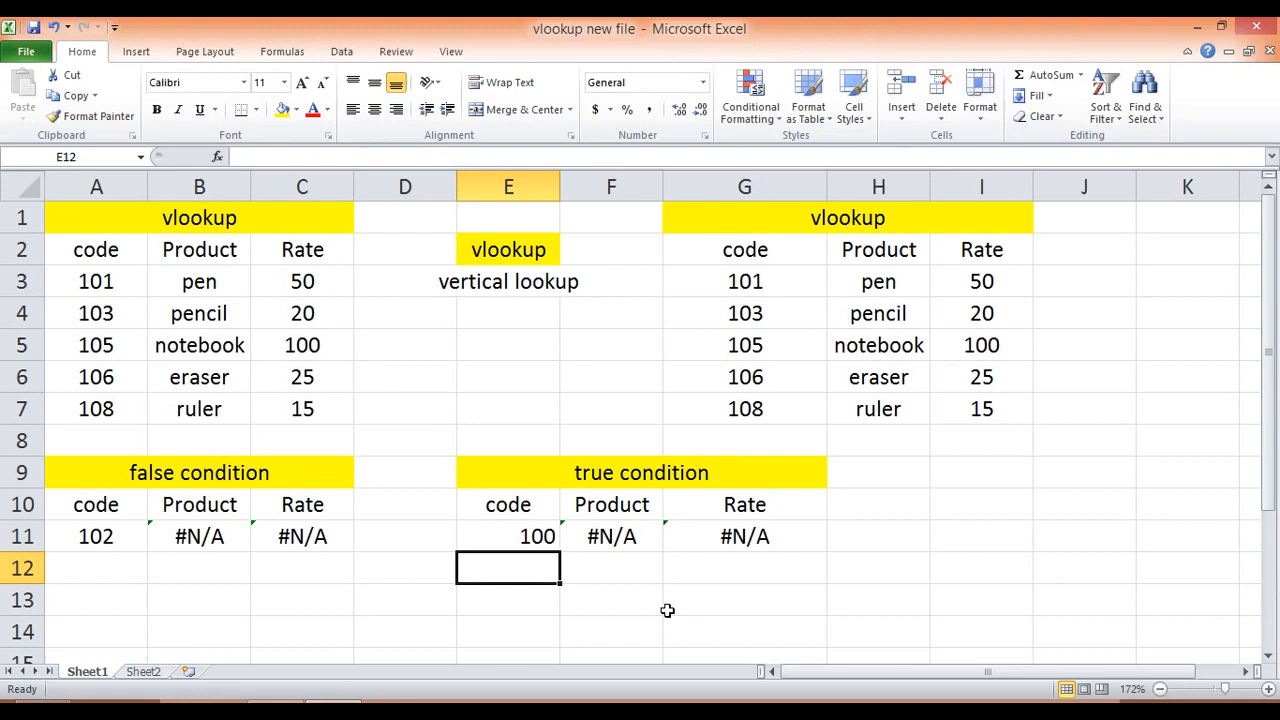
key(Up)
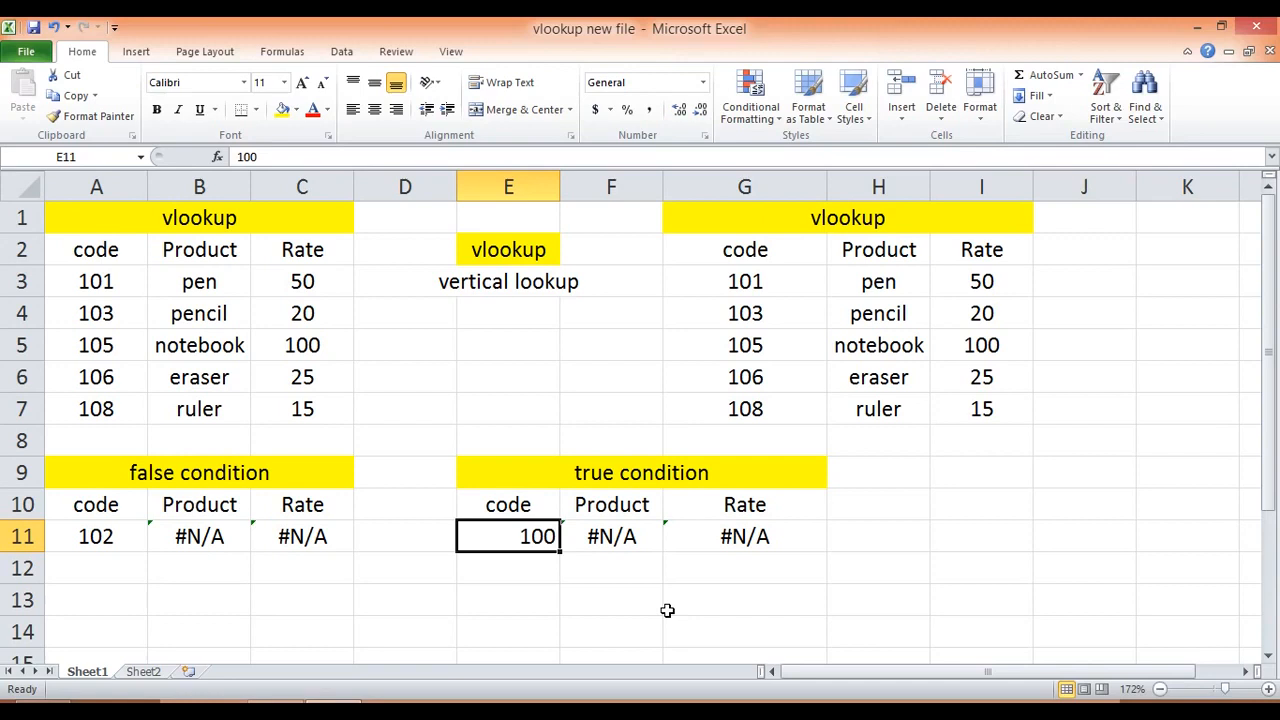
Step: Set the false condition's code in A11 to 101
key(Left)
key(Left)
key(Left)
key(Left)
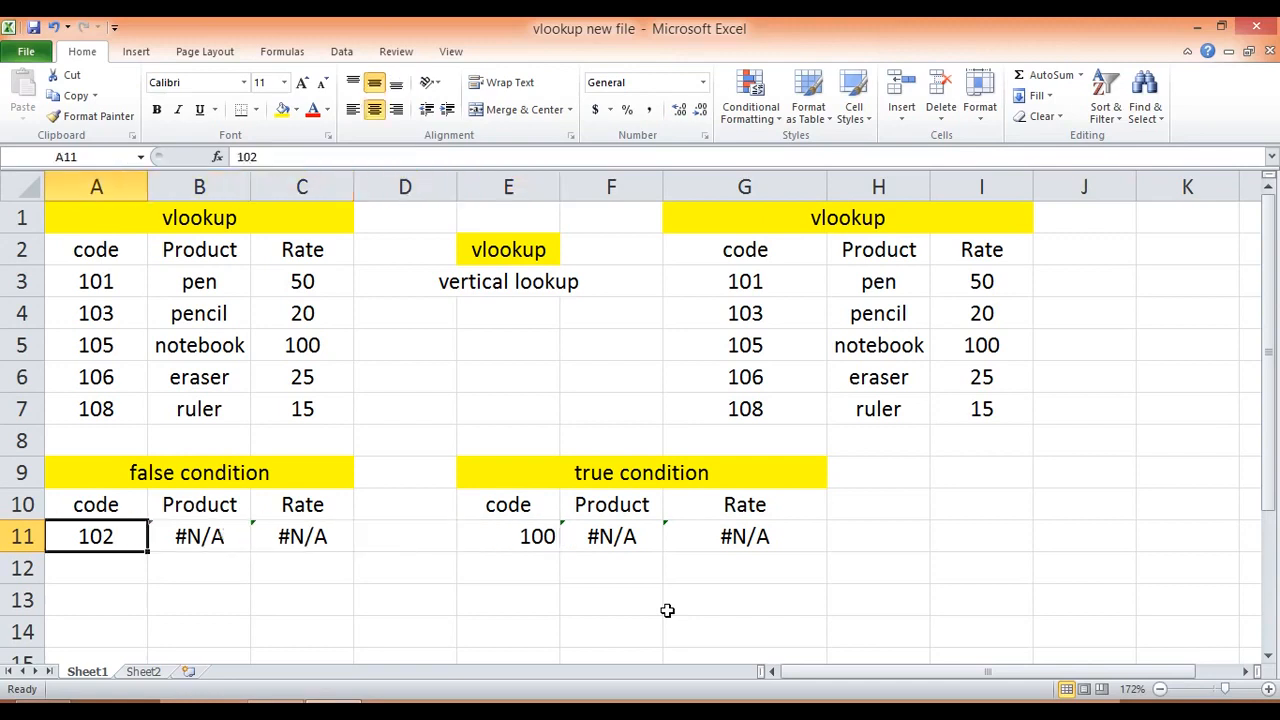
text(101)
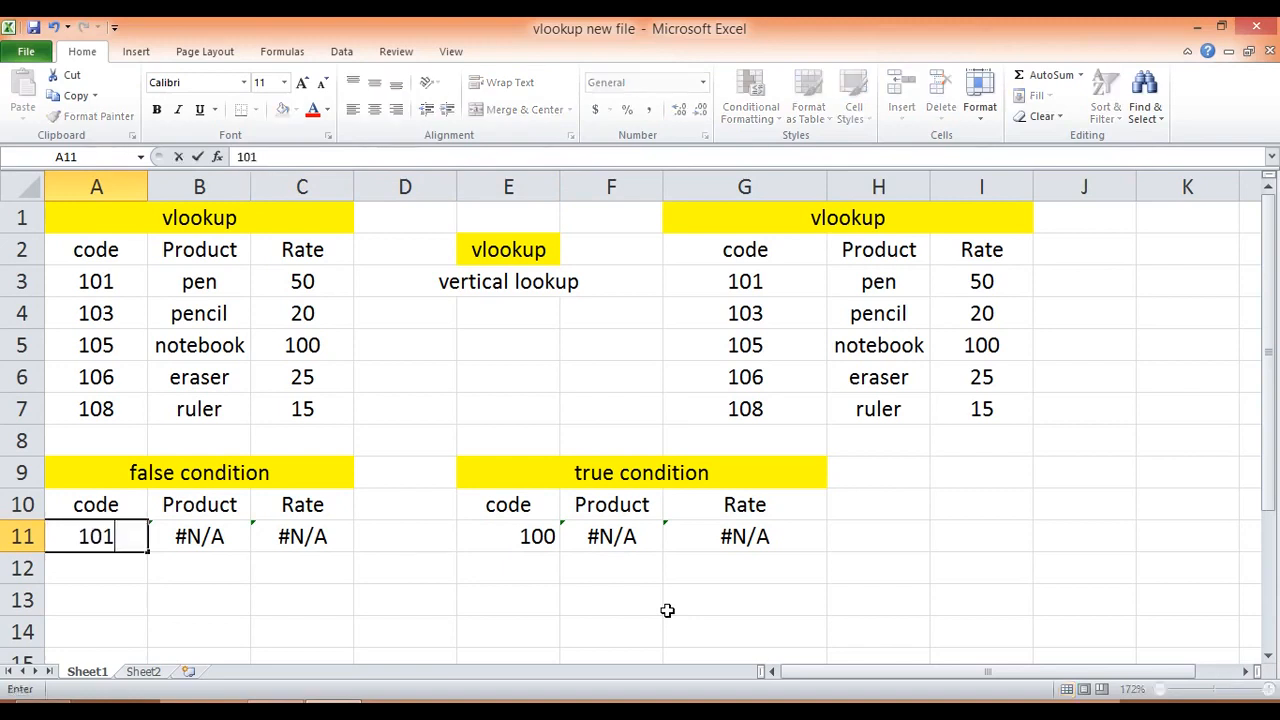
key(Return)
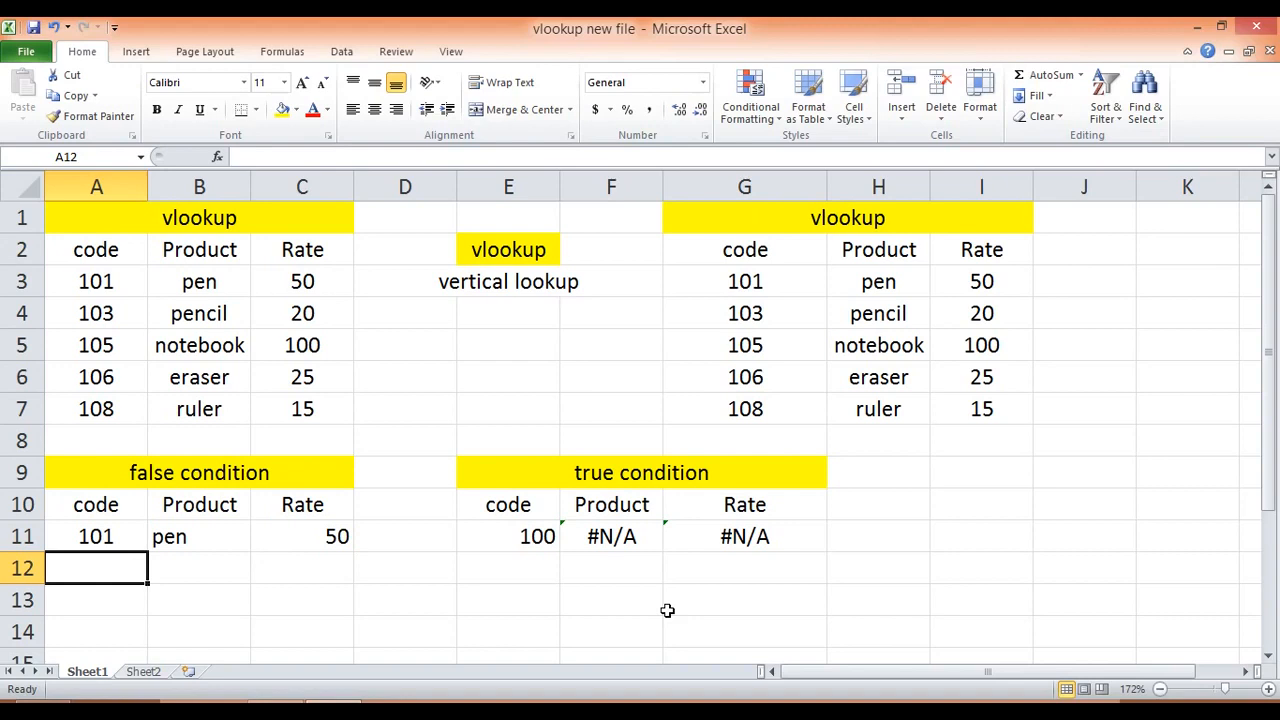
Step: Set the true condition's code in E11 to 102
key(Up)
key(Right)
key(Right)
key(Right)
key(Right)
text(102)
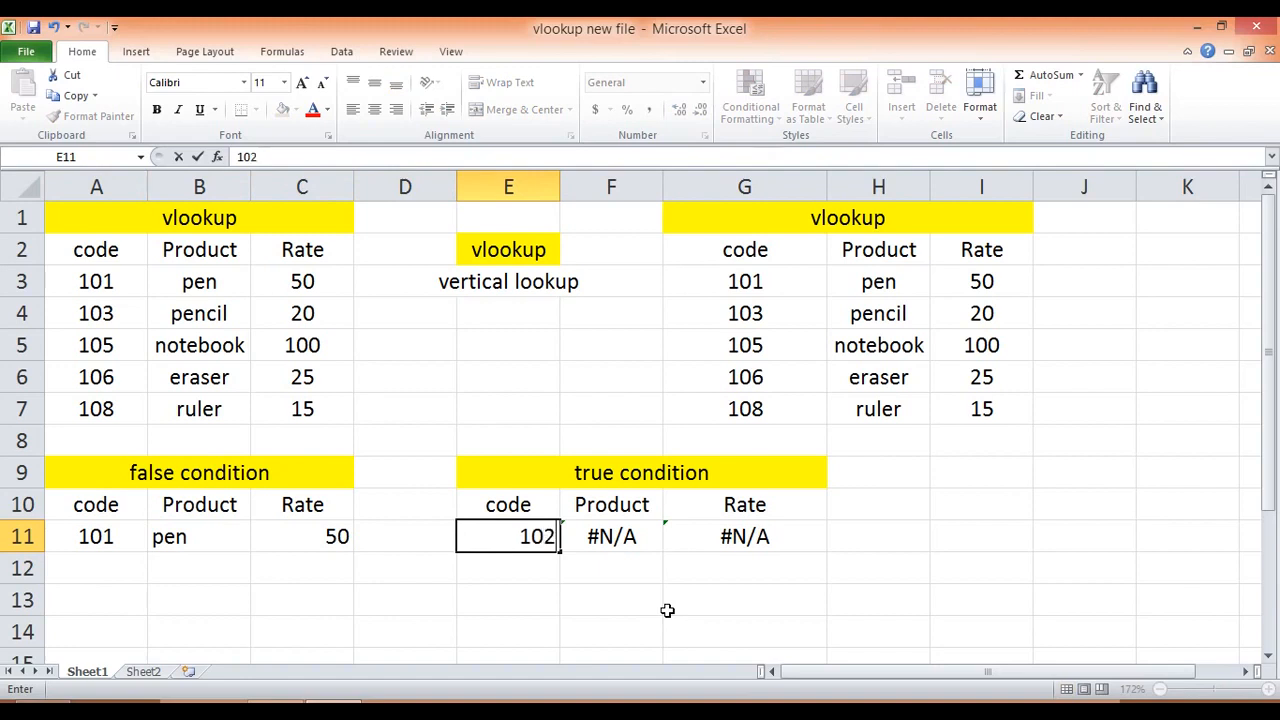
key(Return)
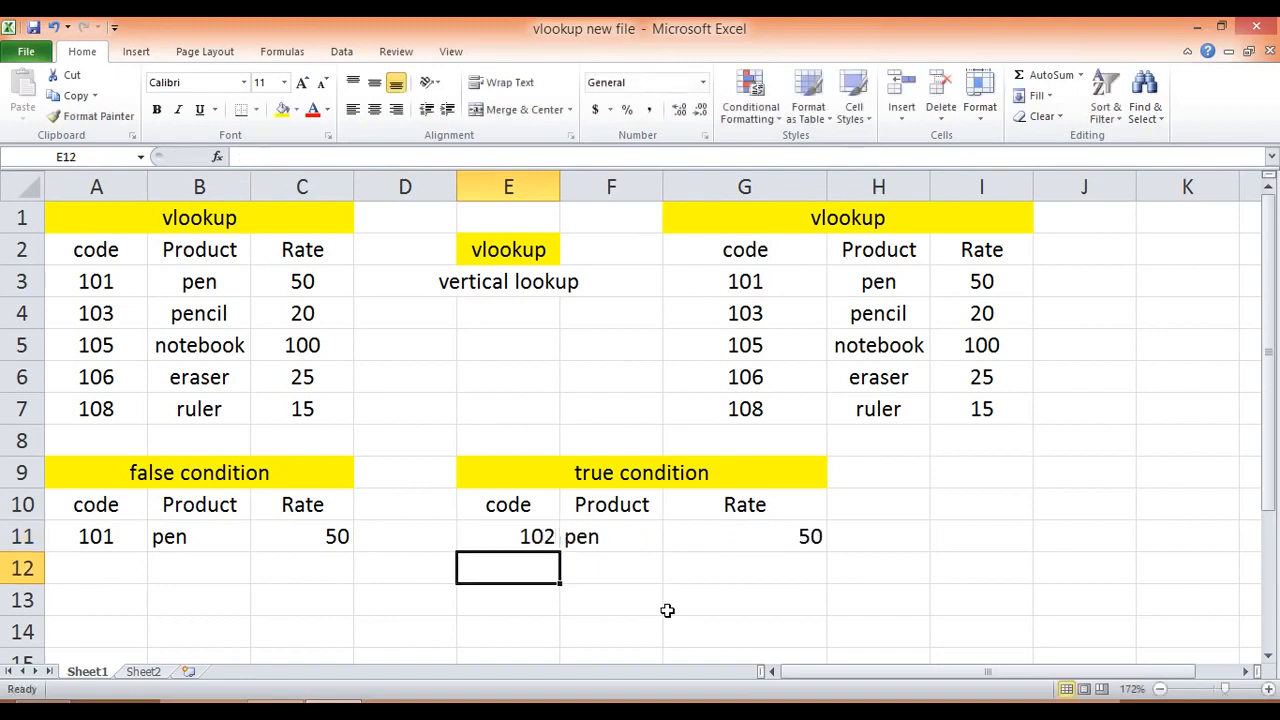